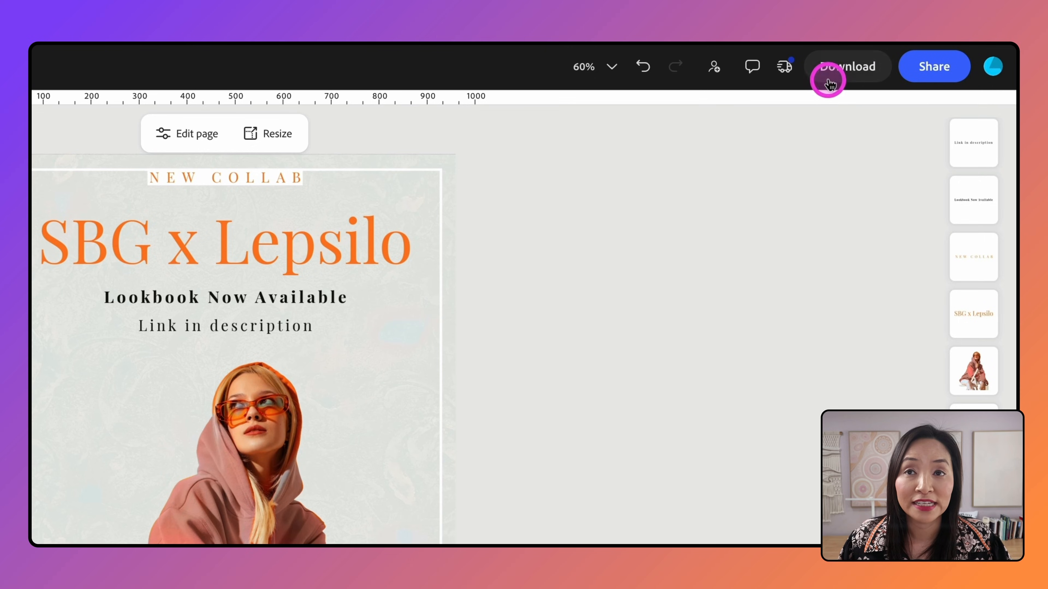
# Step: Open the download options for the current design
pyautogui.click(843, 72)
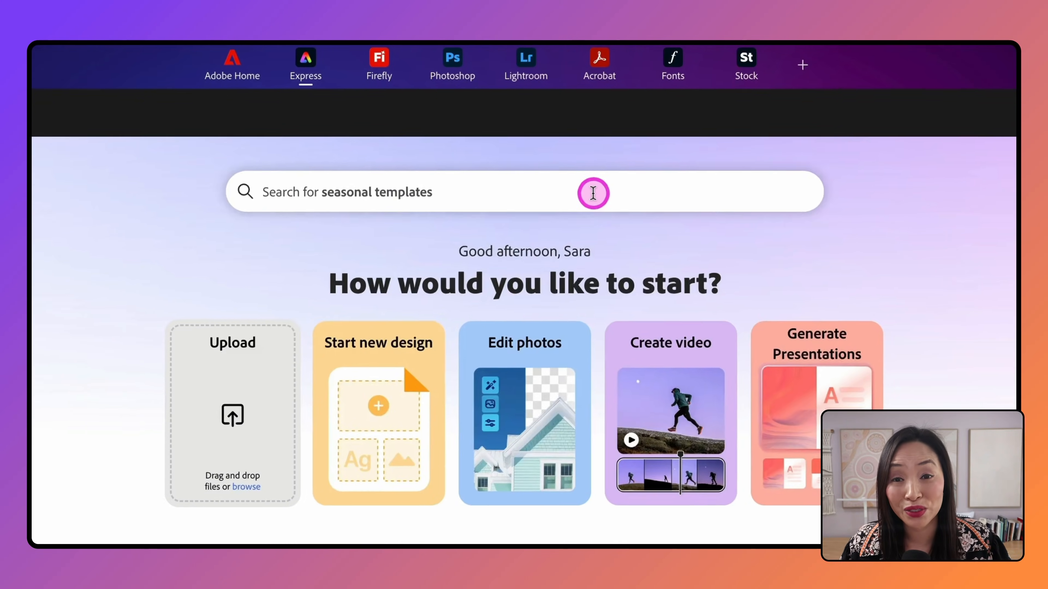
# Step: Search templates for 'instagram post' and scroll through the Explore results
pyautogui.click(571, 131)
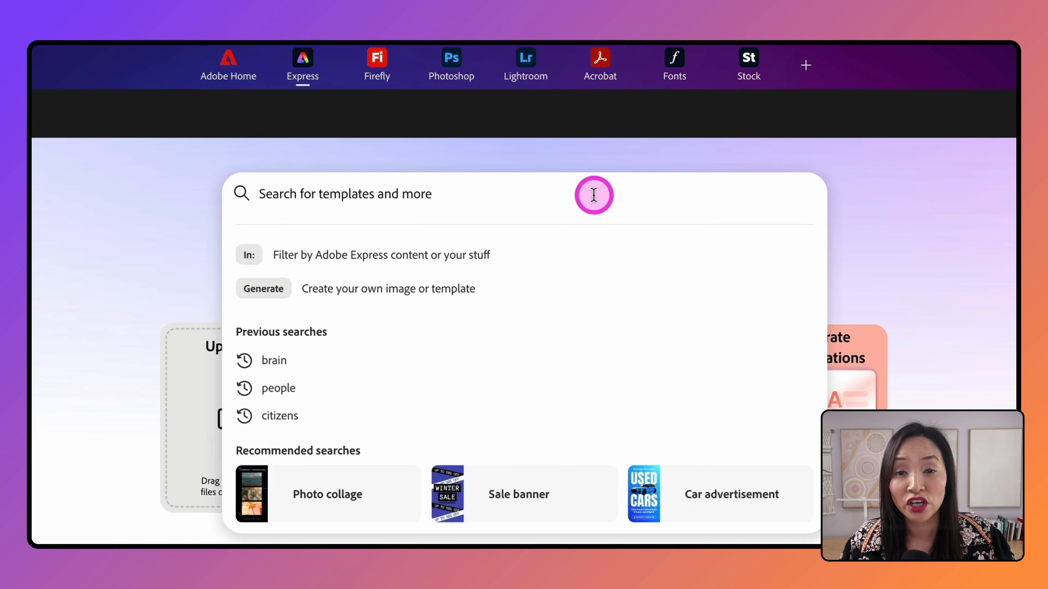
pyautogui.write('instagram post')
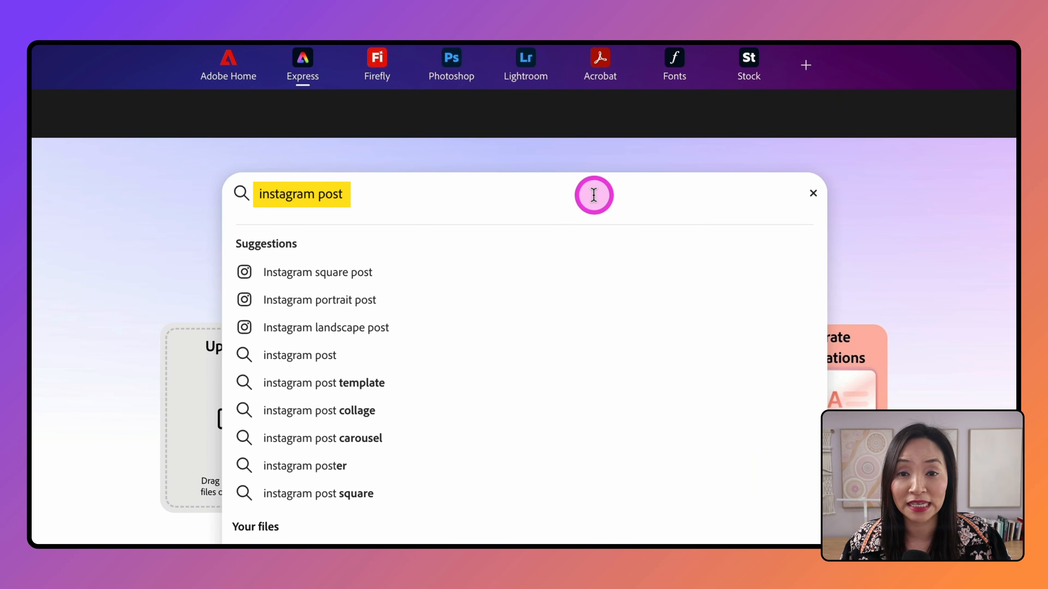
pyautogui.press('Return')
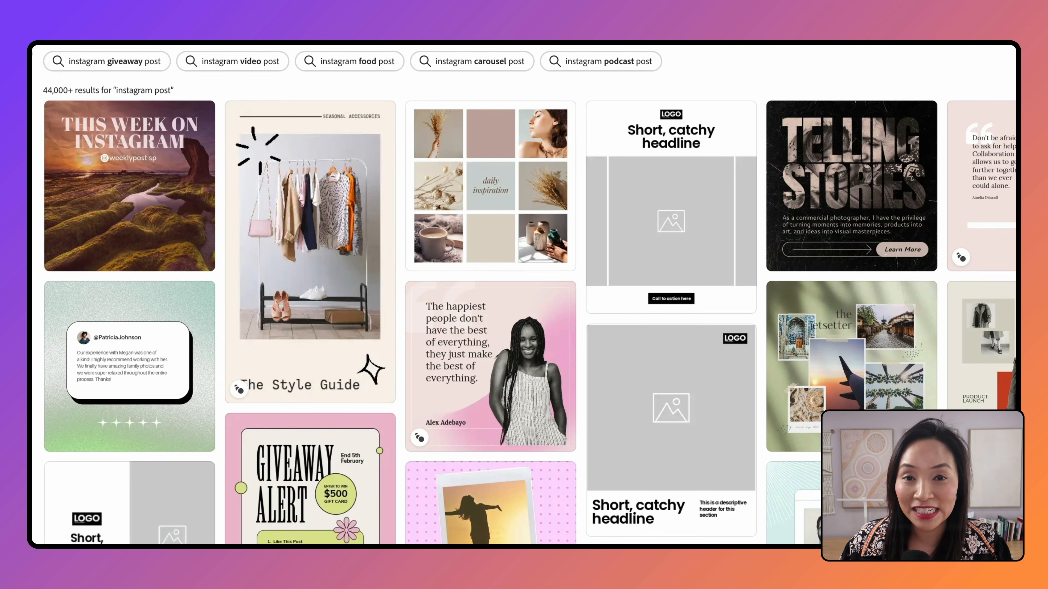
pyautogui.scroll(-5, 83, 478)
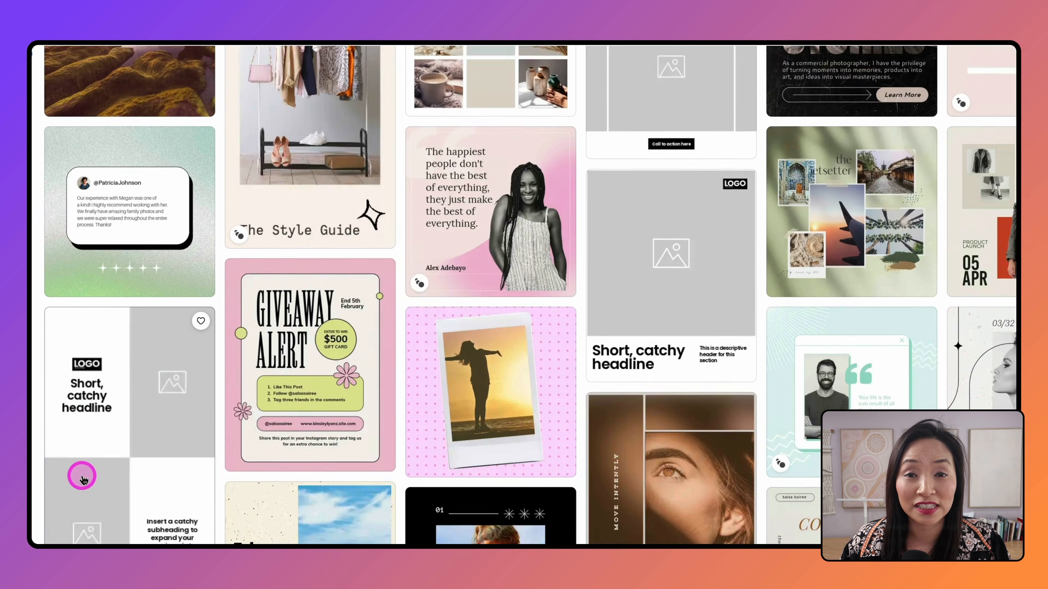
pyautogui.scroll(-4, 82, 478)
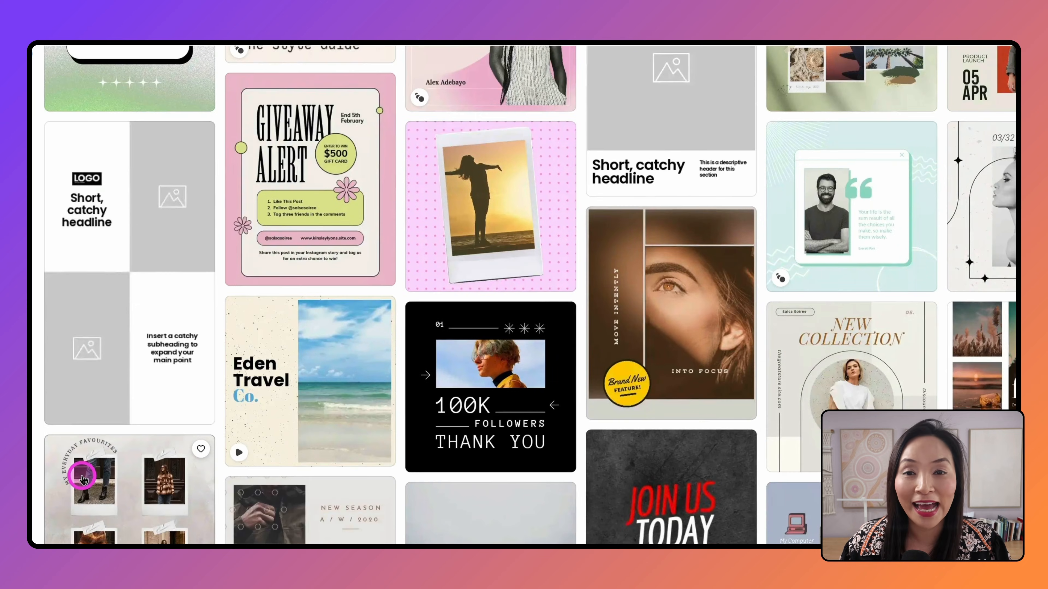
pyautogui.scroll(-4, 82, 479)
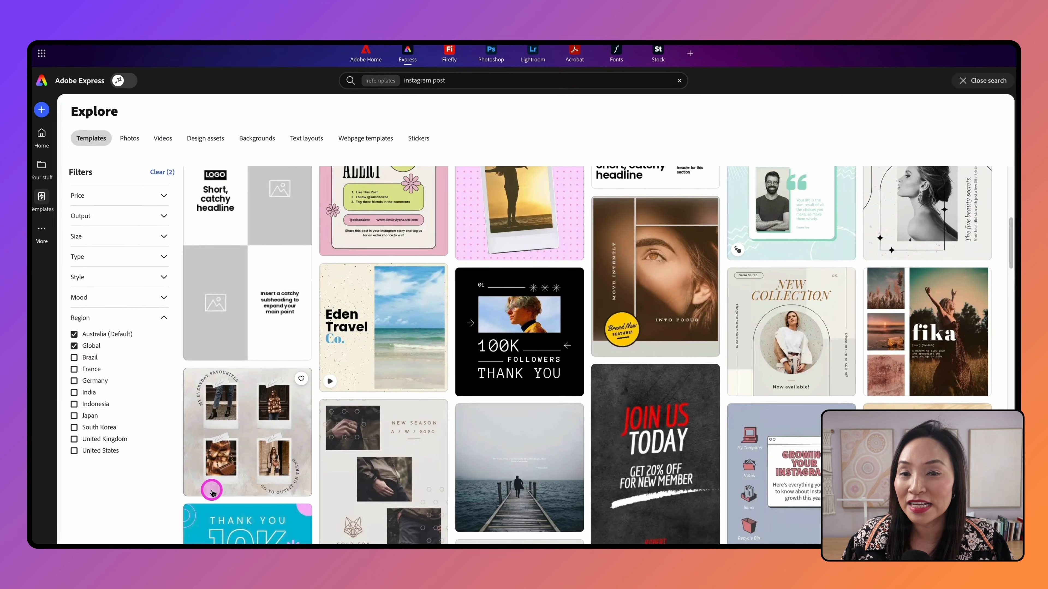
pyautogui.scroll(-1, 215, 493)
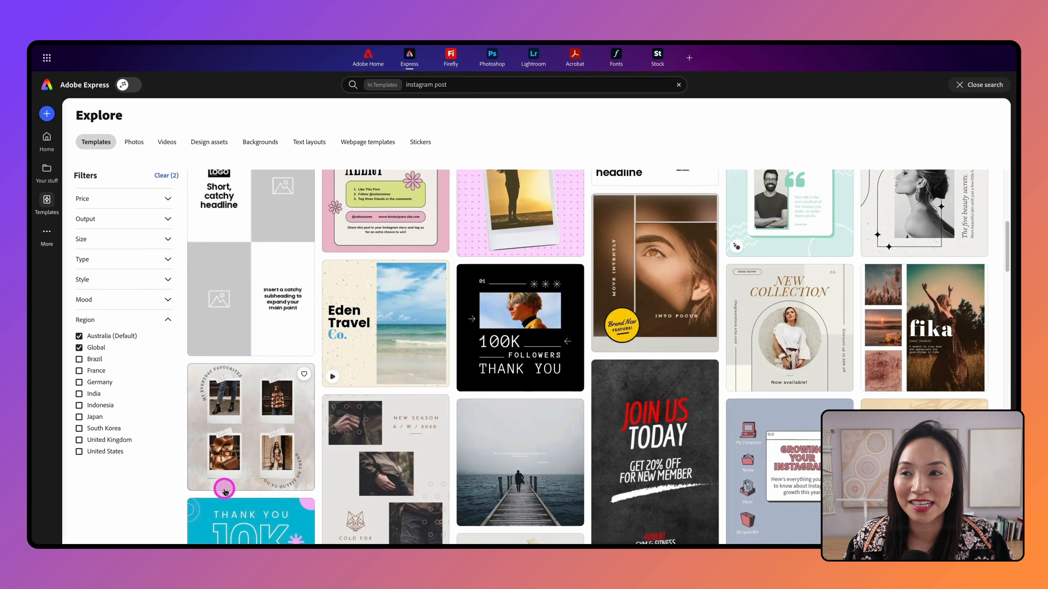
pyautogui.scroll(-10, 225, 491)
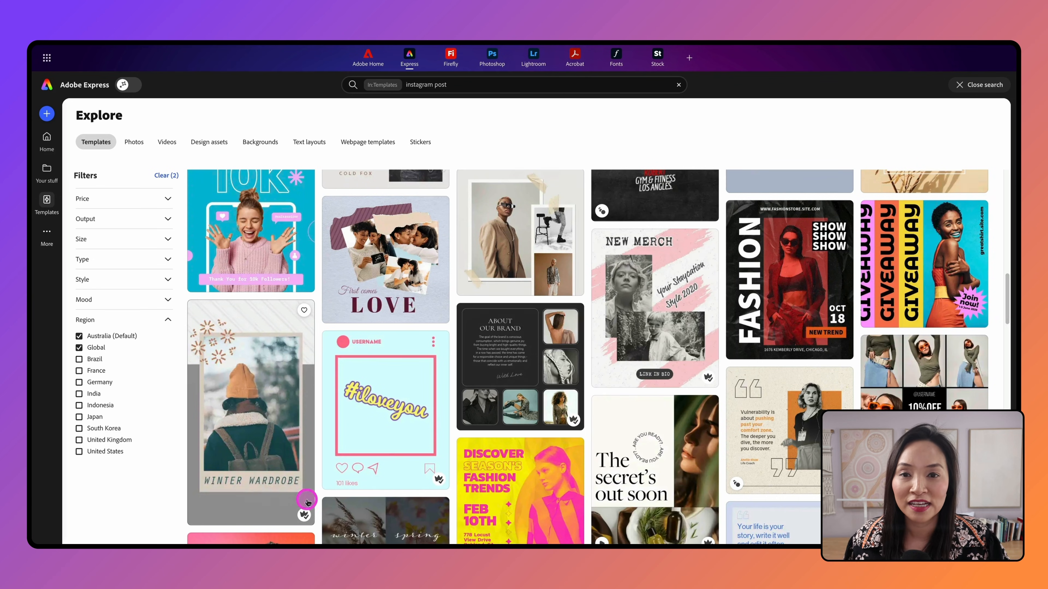
pyautogui.scroll(-5, 250, 490)
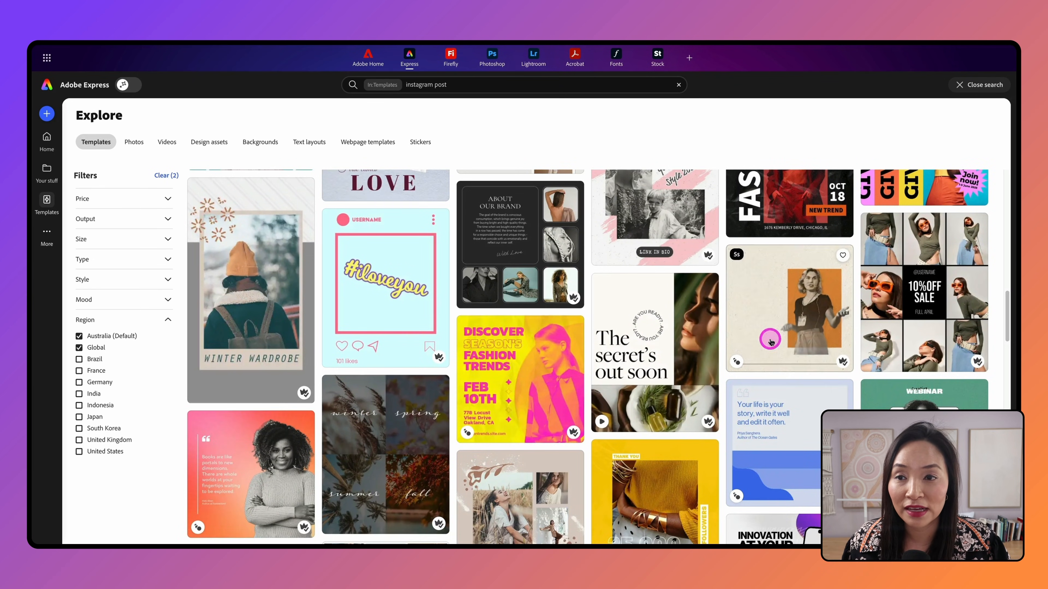
pyautogui.scroll(1, 819, 363)
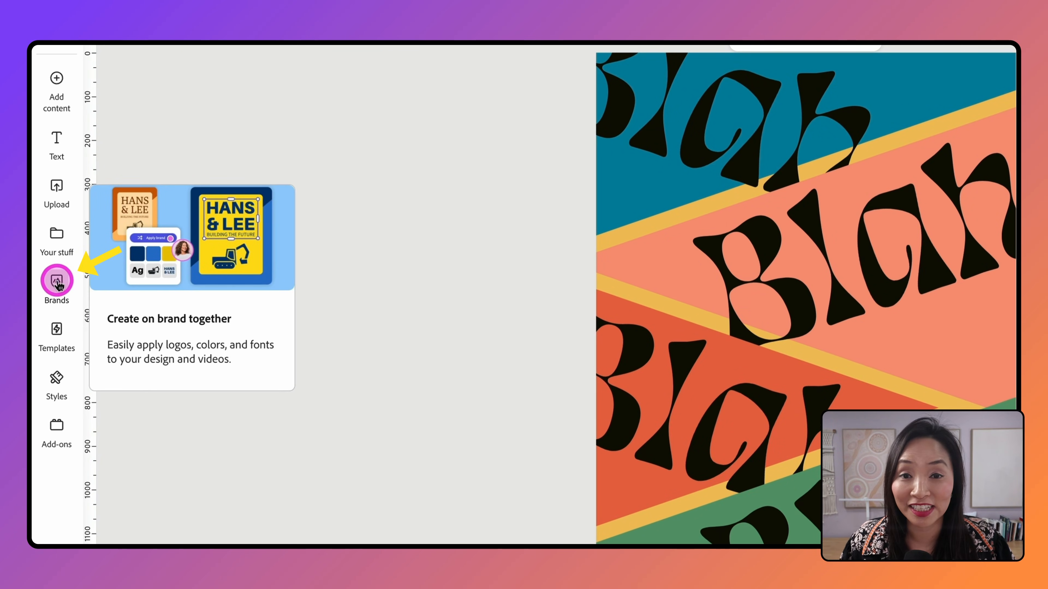
# Step: Open the personal brand kit and enable applying both its colours and fonts
pyautogui.click(56, 282)
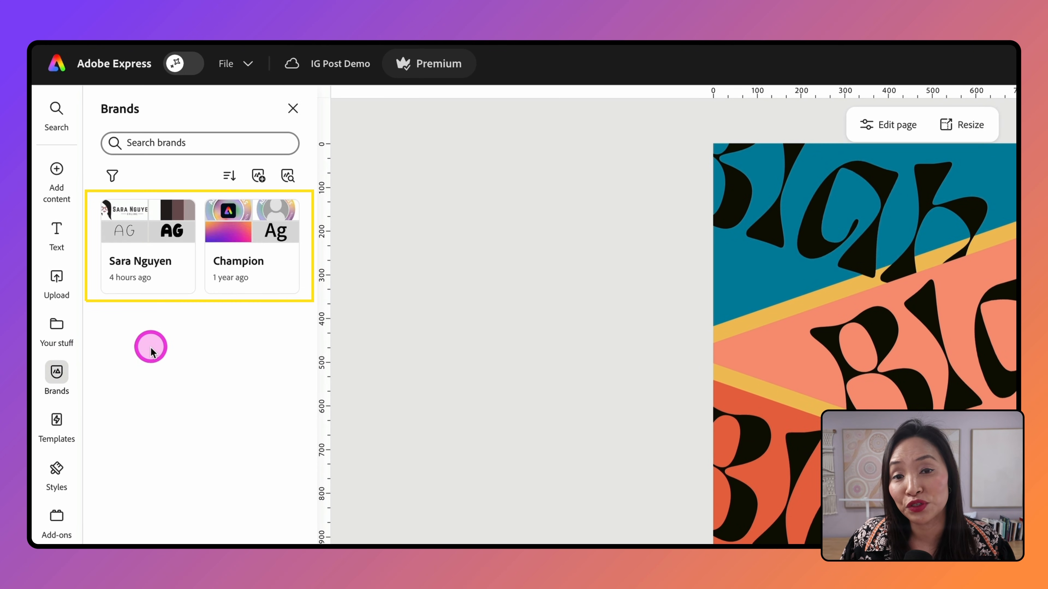
pyautogui.click(124, 227)
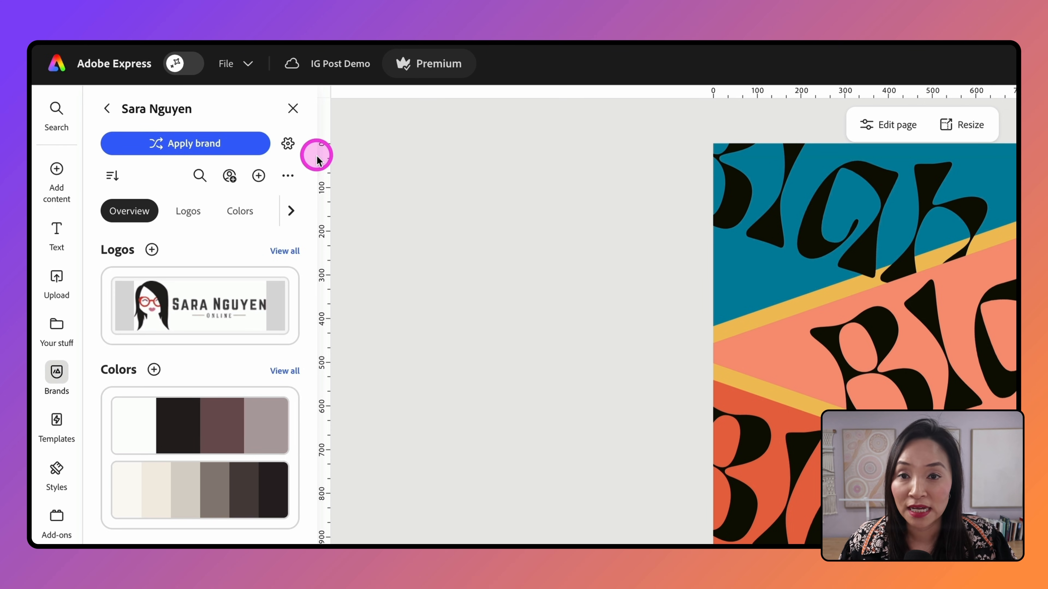
pyautogui.click(290, 150)
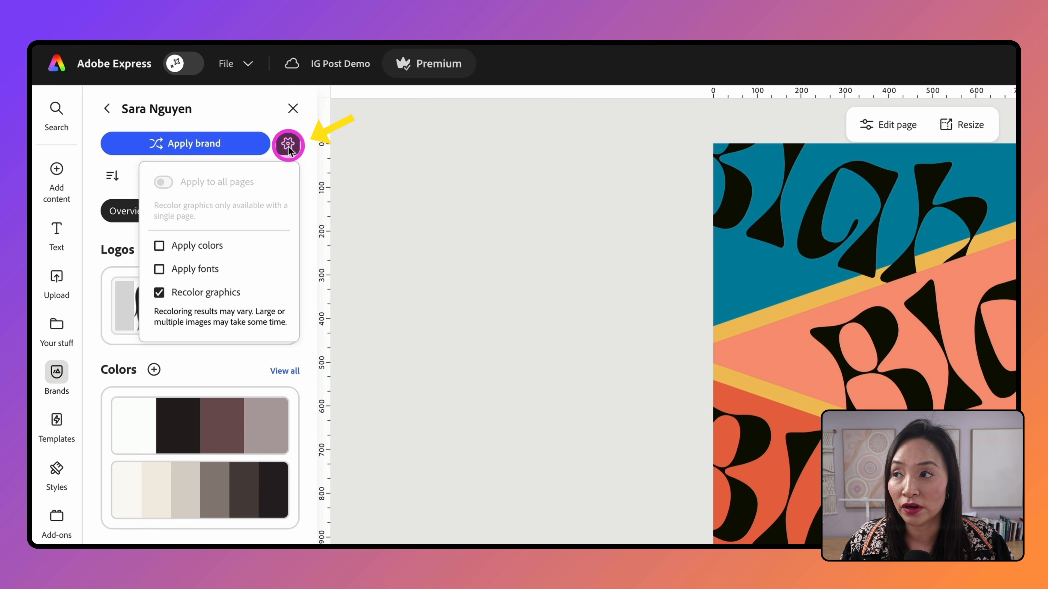
pyautogui.click(159, 246)
pyautogui.click(159, 269)
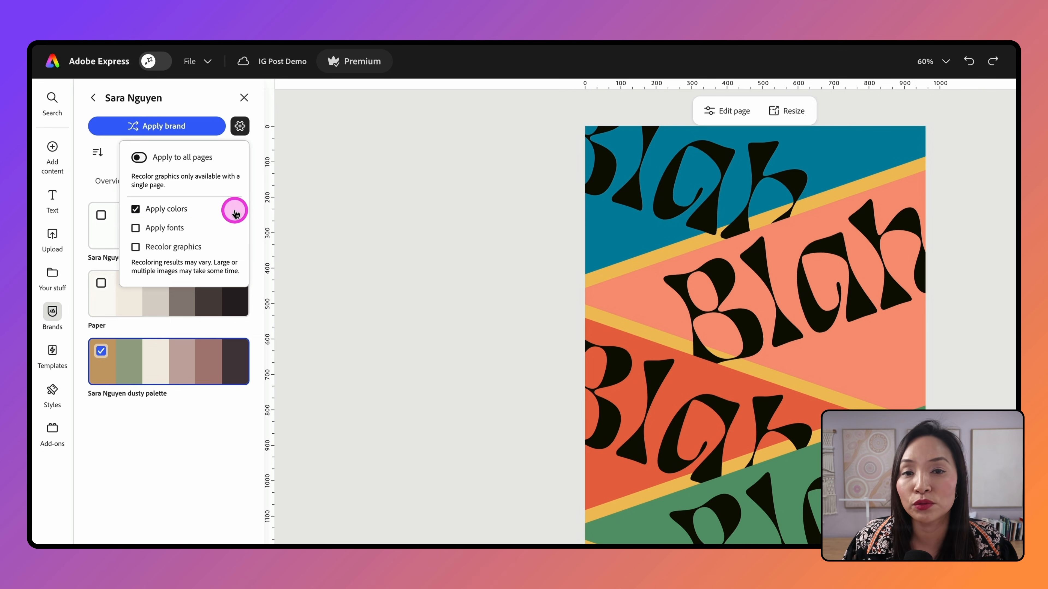
pyautogui.click(169, 403)
# Step: Apply the brand to the Blah page, cycling through several dusty palette variations
pyautogui.click(202, 127)
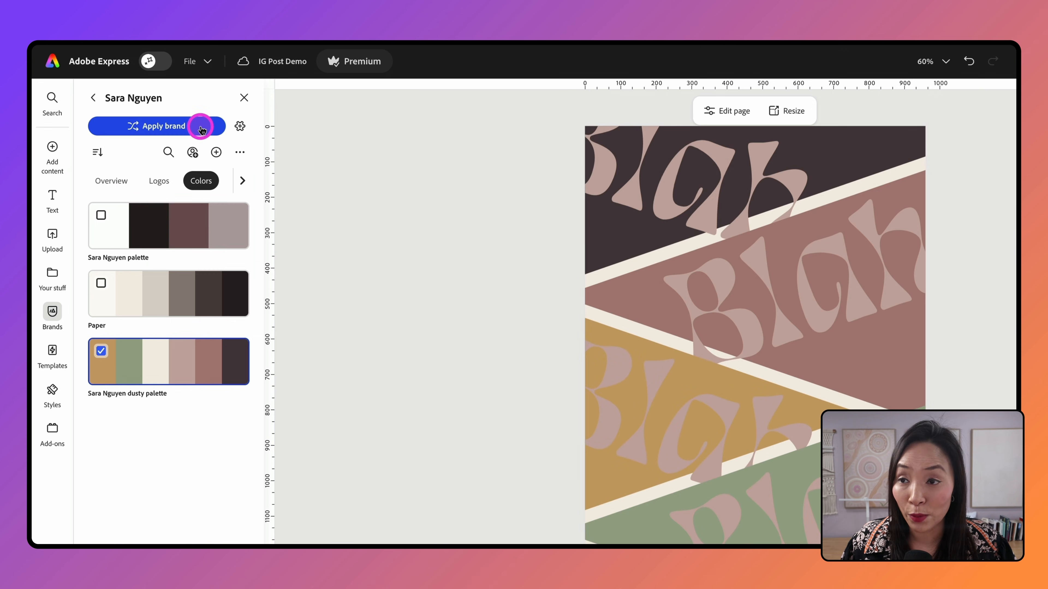
pyautogui.click(203, 126)
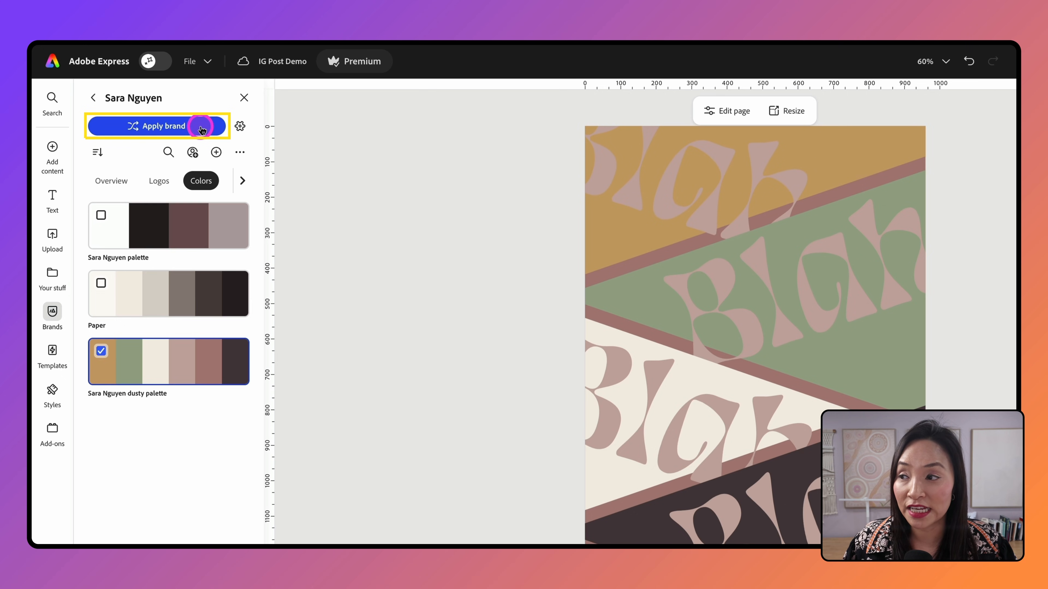
pyautogui.click(202, 127)
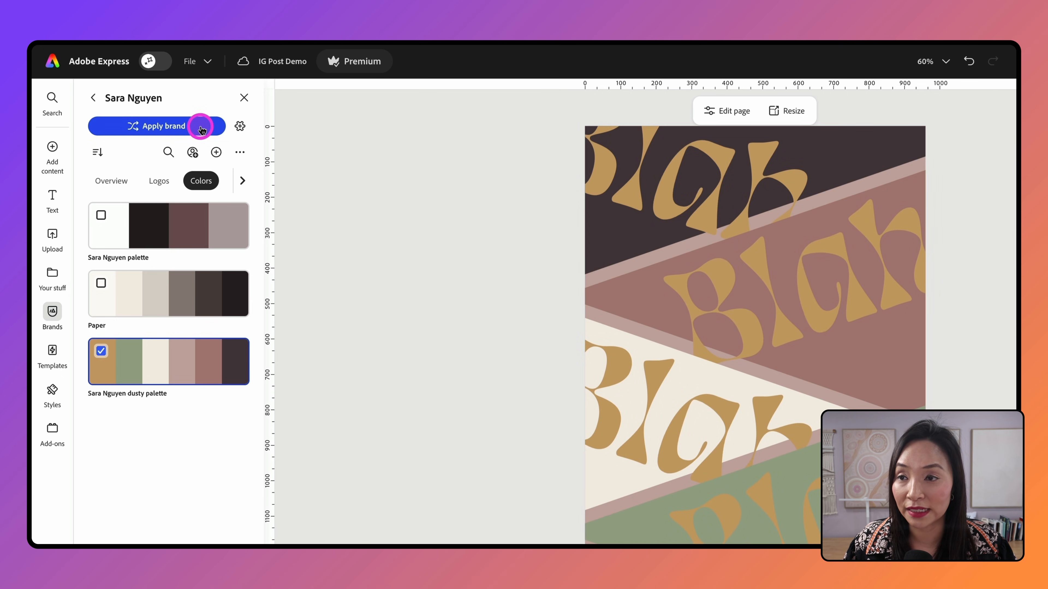
pyautogui.click(202, 128)
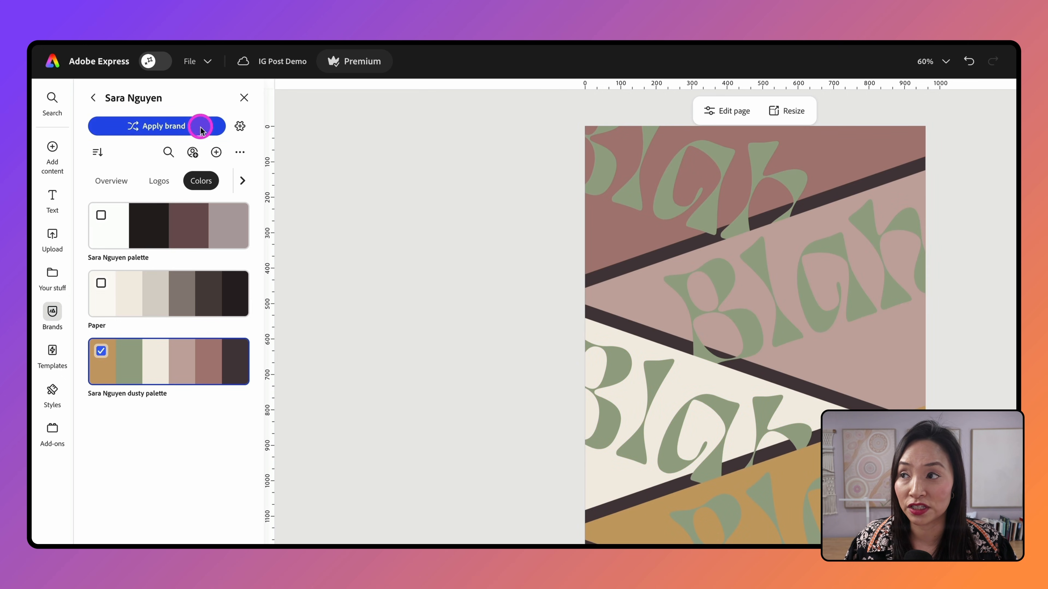
pyautogui.click(202, 129)
pyautogui.click(222, 228)
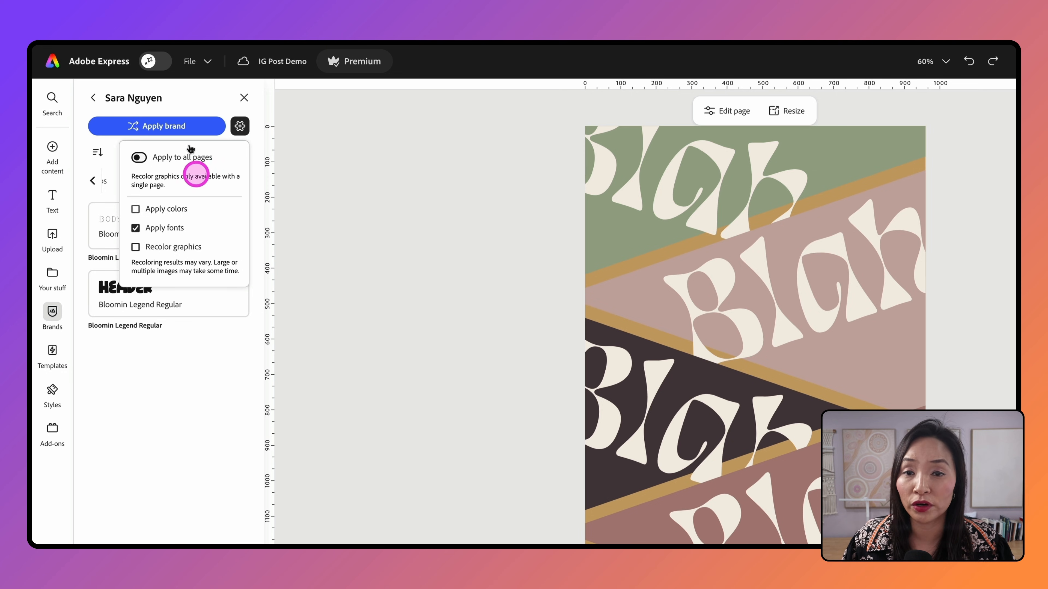
pyautogui.click(181, 126)
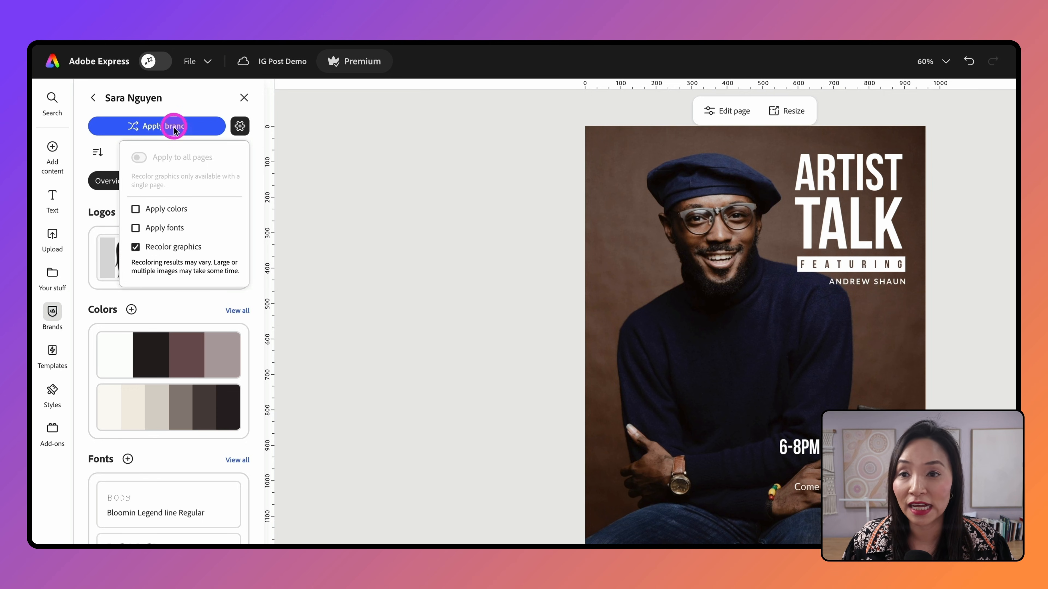
# Step: Recolour the Artist Talk poster with the brand kit's colours
pyautogui.click(173, 128)
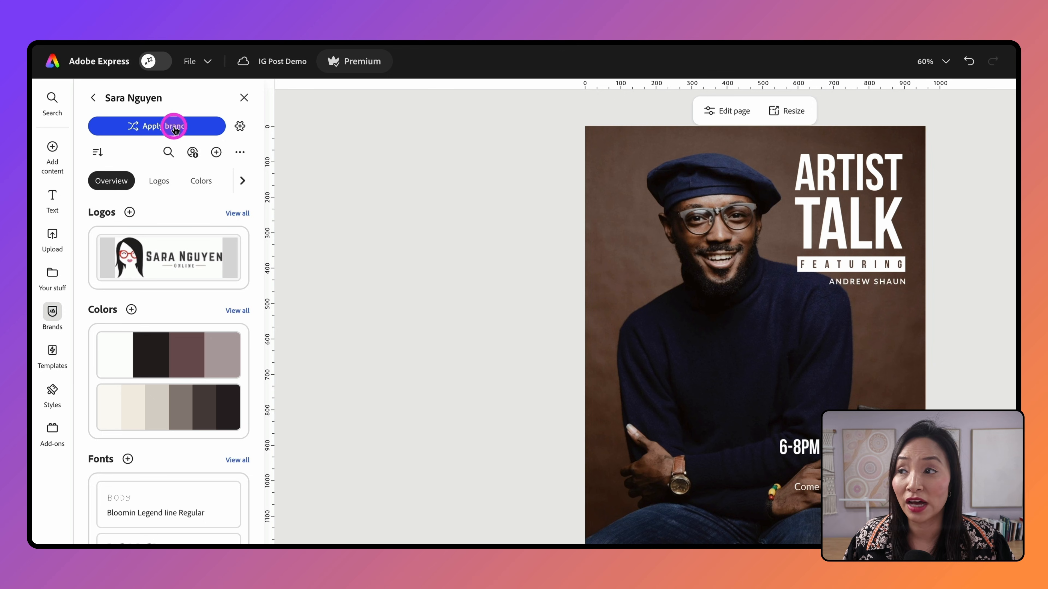
pyautogui.click(174, 128)
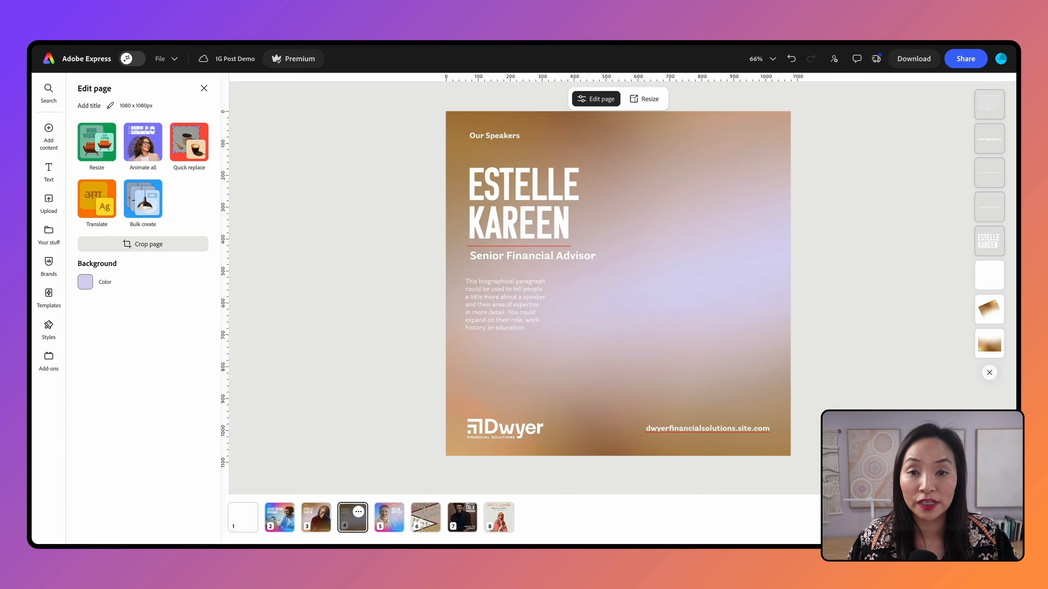
# Step: Drop the speaker photo onto the poster and remove its background
pyautogui.moveTo(930, 394); pyautogui.dragTo(833, 337)
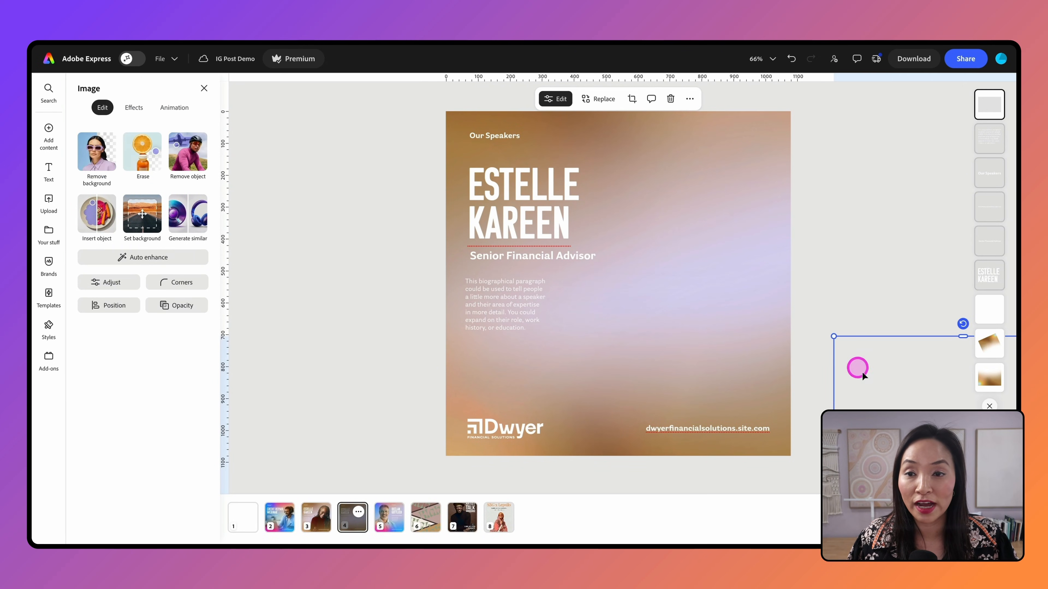
pyautogui.moveTo(898, 403); pyautogui.dragTo(578, 289)
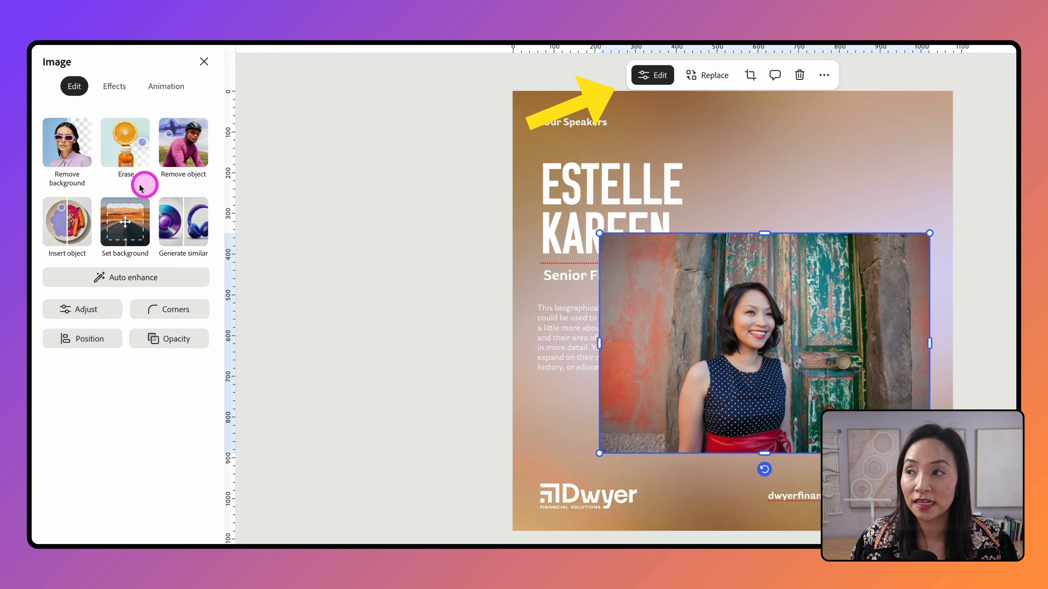
pyautogui.click(62, 150)
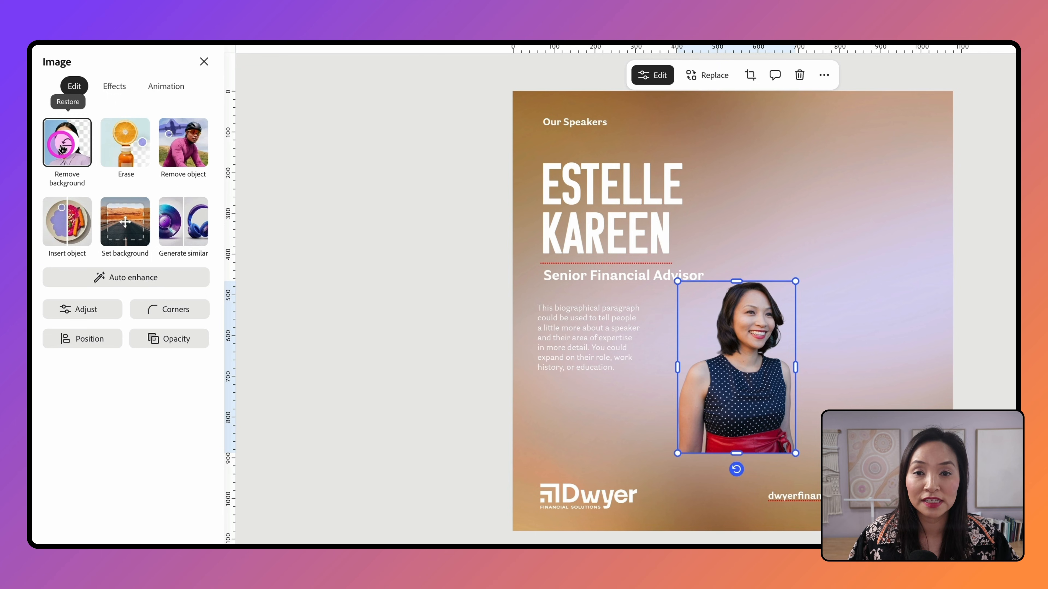
# Step: Enlarge the speaker cutout and briefly try the manual Erase tool
pyautogui.moveTo(795, 281); pyautogui.dragTo(931, 191)
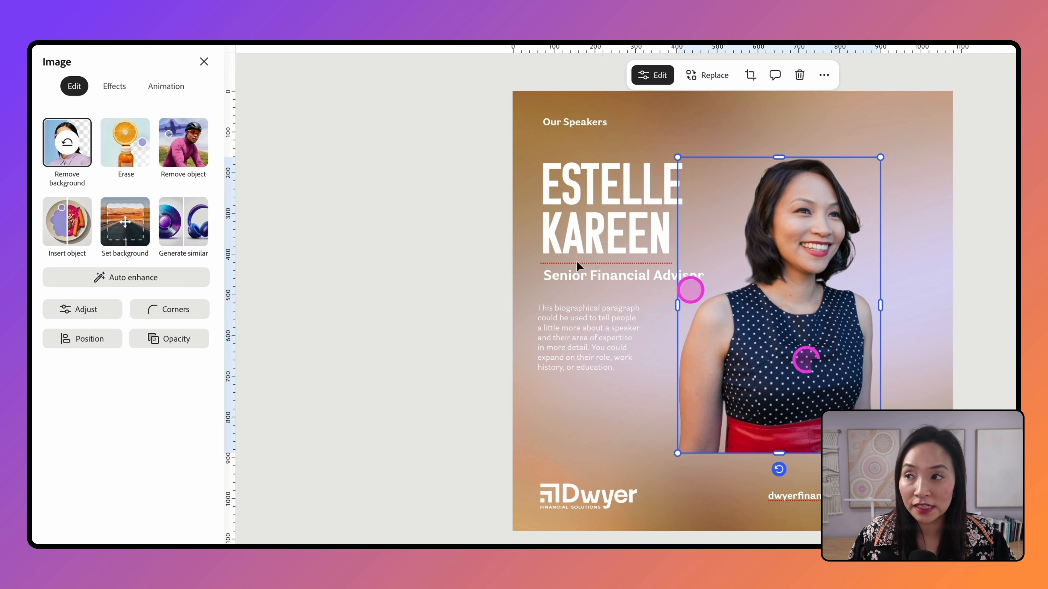
pyautogui.click(118, 159)
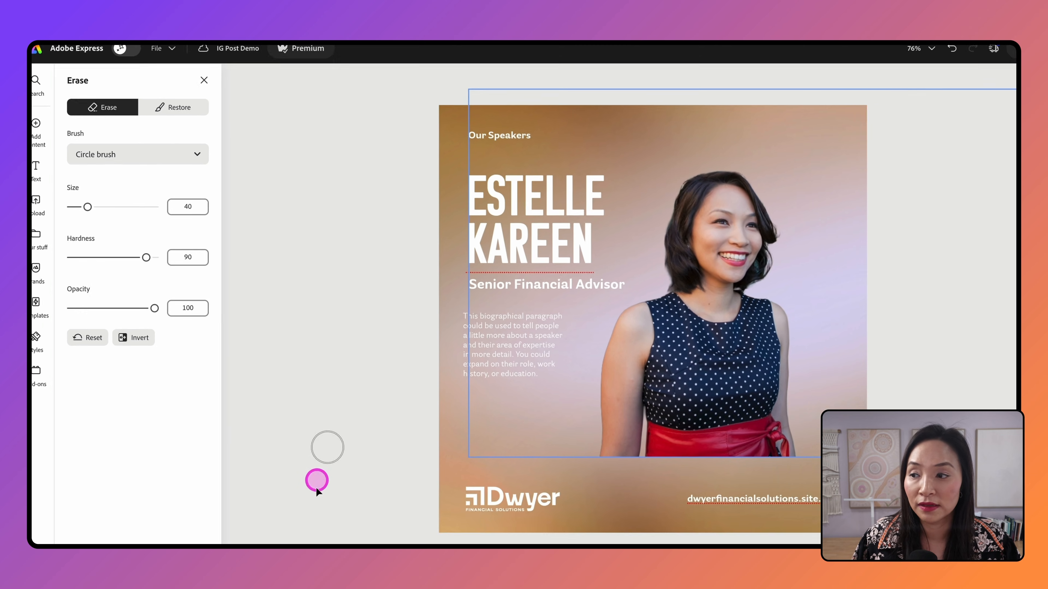
pyautogui.click(175, 528)
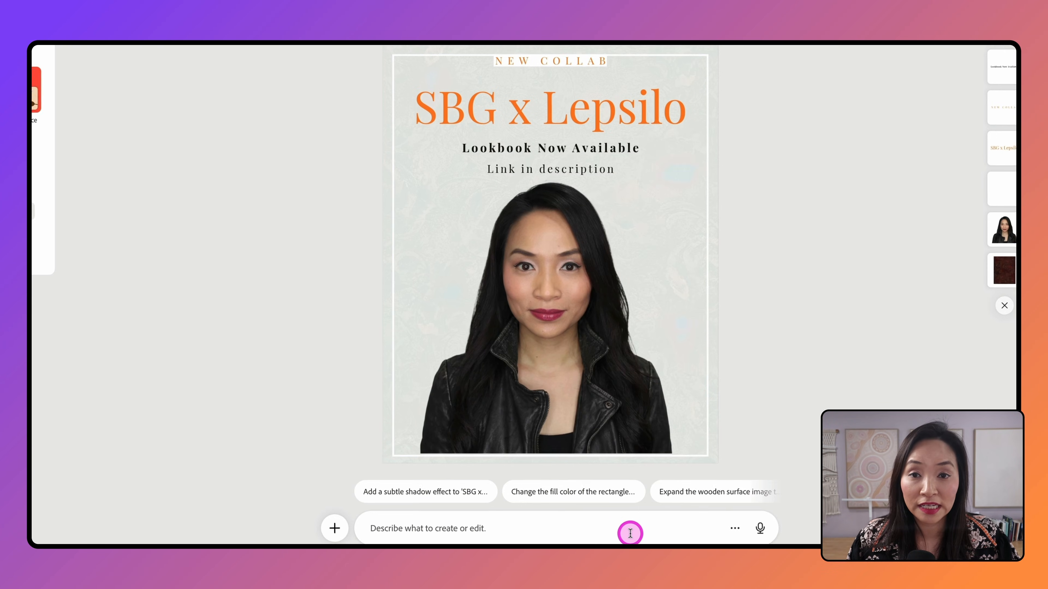
# Step: Ask the AI Assistant to recolour the poster in warm browns matching her jacket
pyautogui.write('Update the colors in my design to match the image of the woman in the jacket')
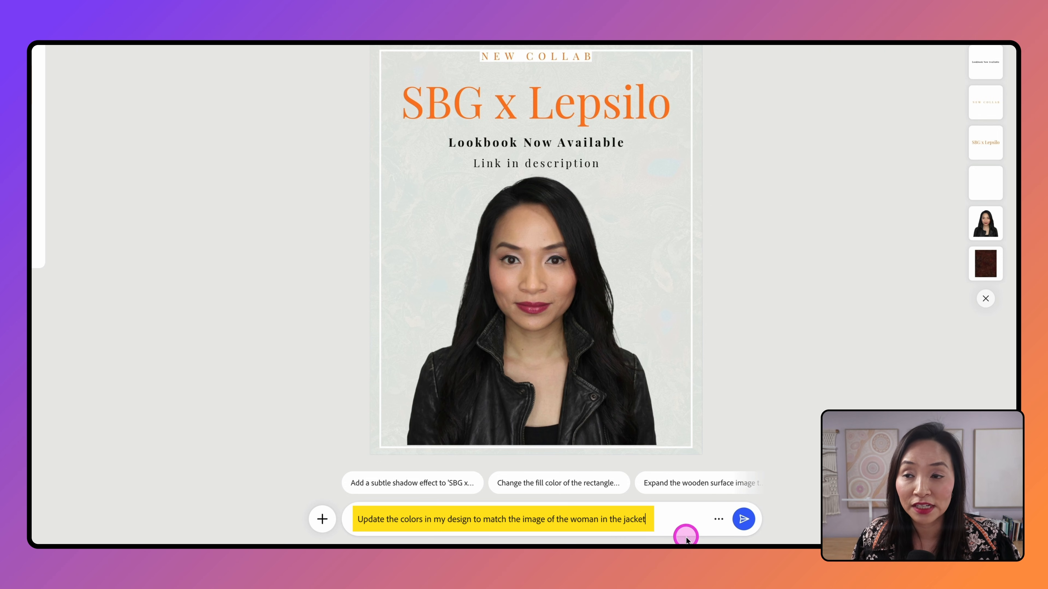
pyautogui.click(745, 521)
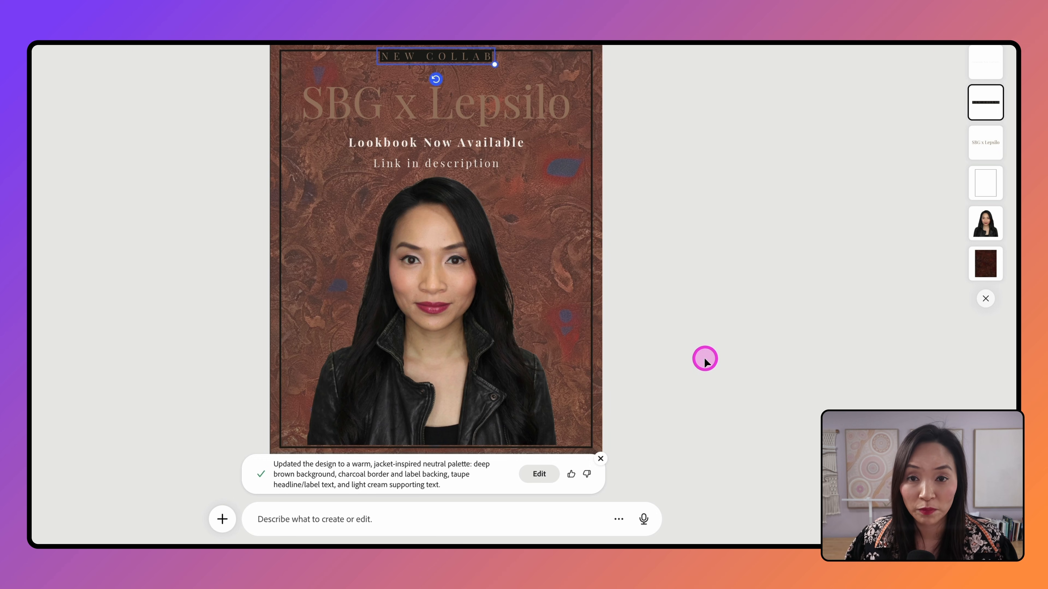
pyautogui.click(523, 512)
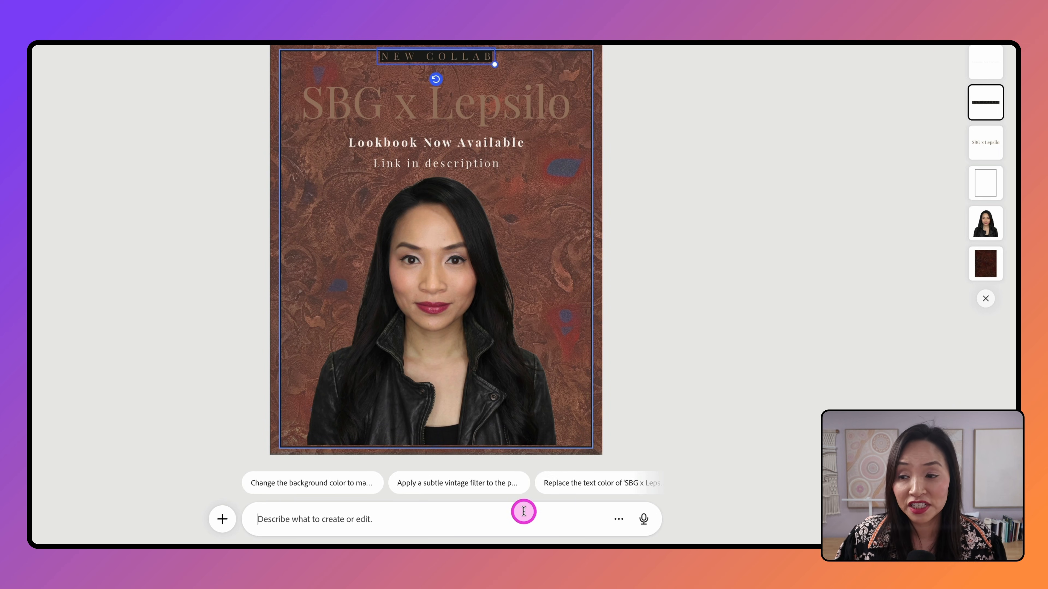
# Step: Ask the assistant to 'Add sunglasses to this person.'
pyautogui.write('Add sunglasses to this person.')
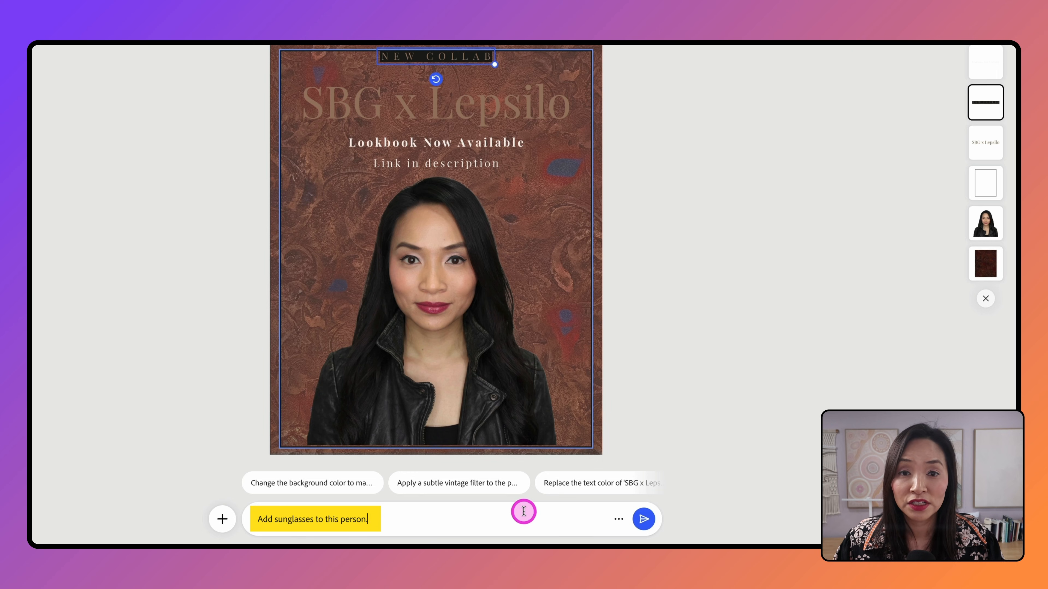
pyautogui.press('Return')
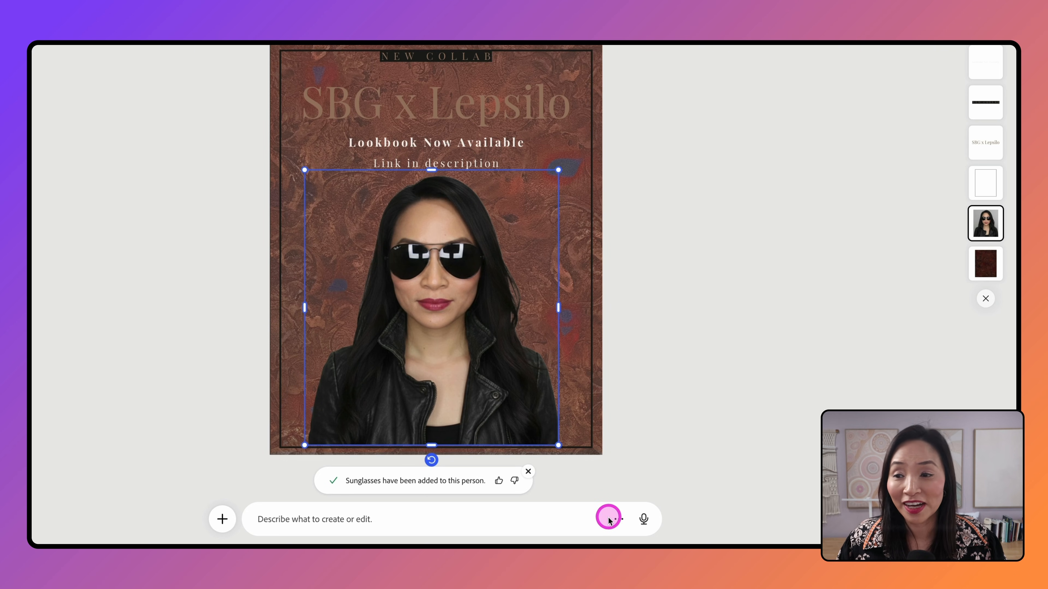
pyautogui.click(396, 519)
# Step: Ask the assistant to 'Add fun animations to my design', then begin reordering the photo layer
pyautogui.write('Add fun animations to my design.')
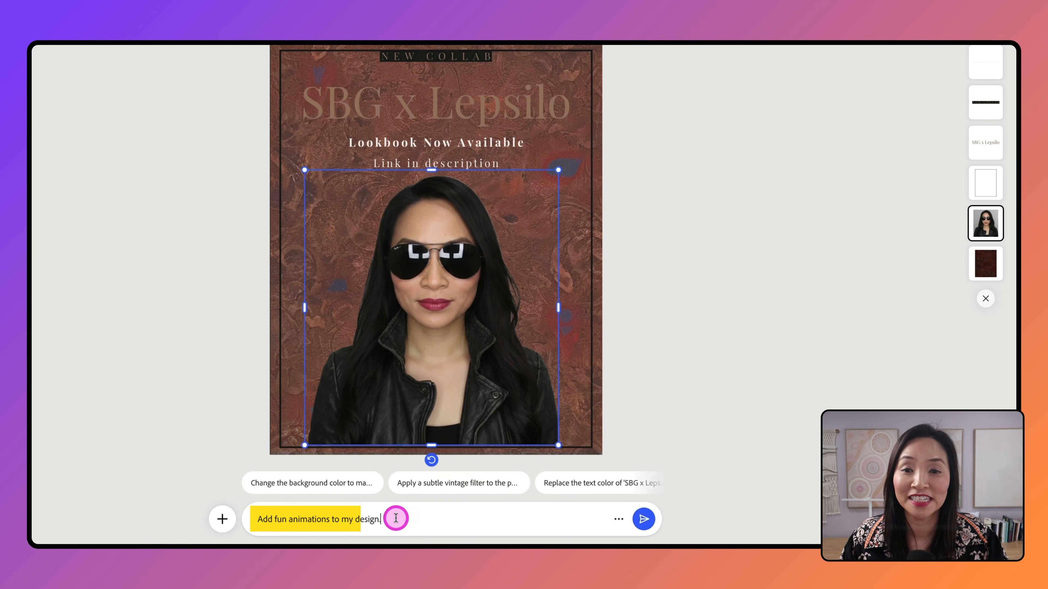
pyautogui.press('Return')
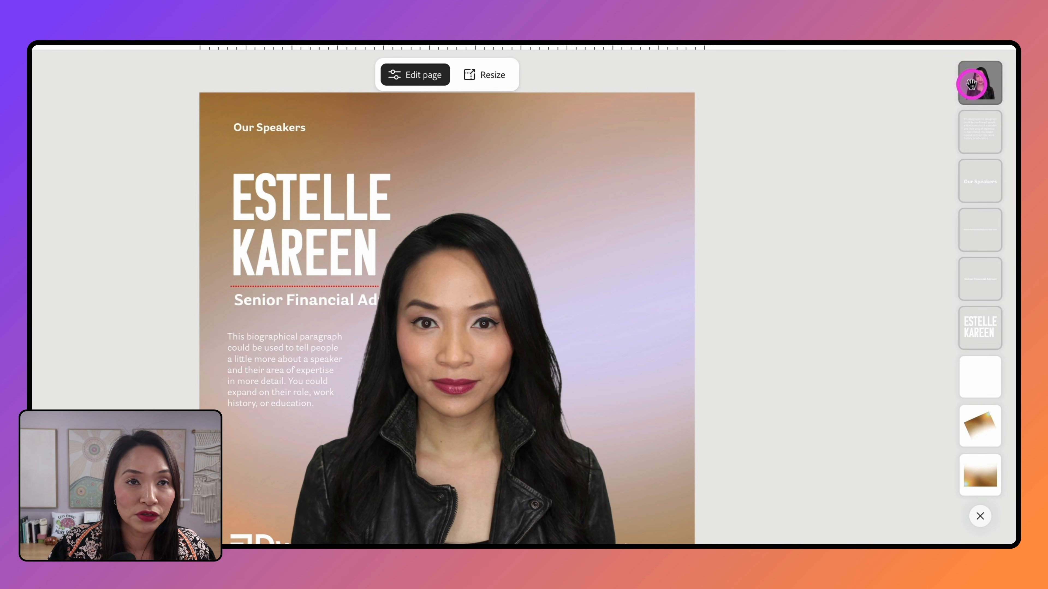
pyautogui.moveTo(971, 84); pyautogui.dragTo(978, 151)
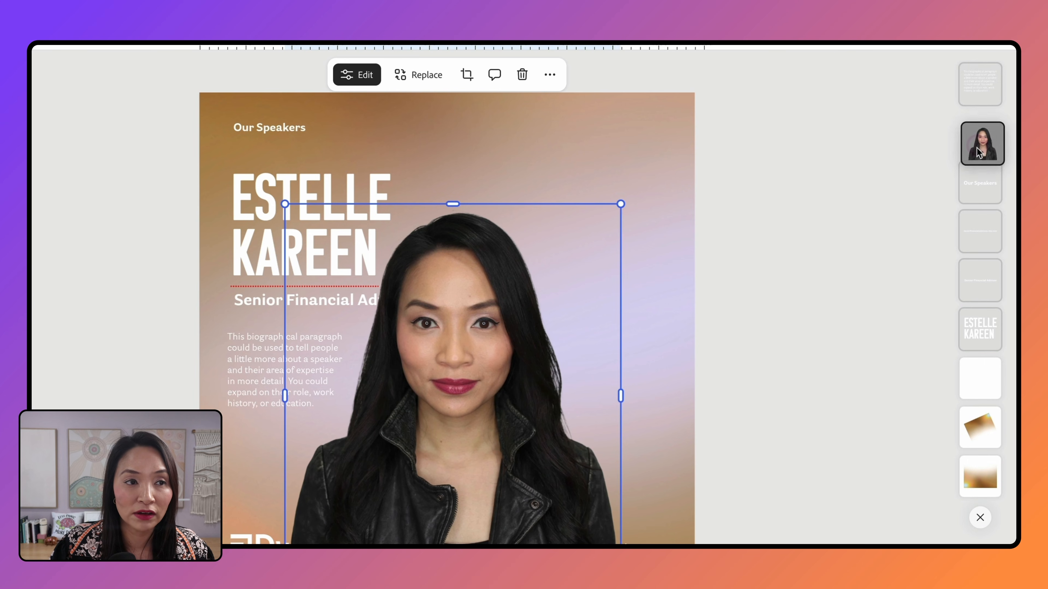
# Step: Move the speaker photo layer below the text layers, then deselect it
pyautogui.moveTo(976, 258); pyautogui.dragTo(980, 378)
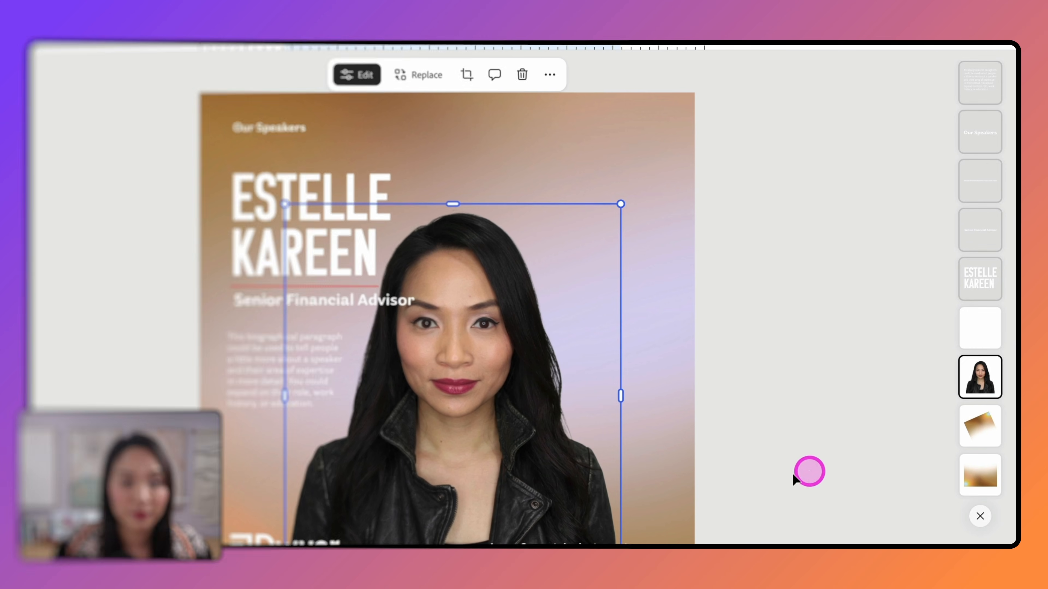
pyautogui.click(236, 125)
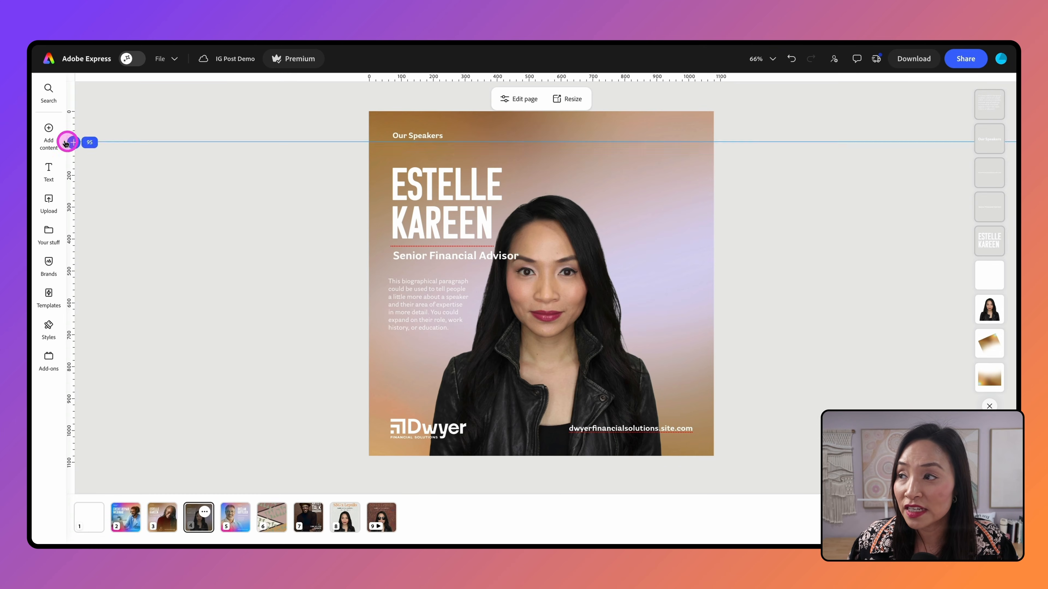
# Step: Browse the Media library's Photos, Videos, Music and Sound effects
pyautogui.click(49, 132)
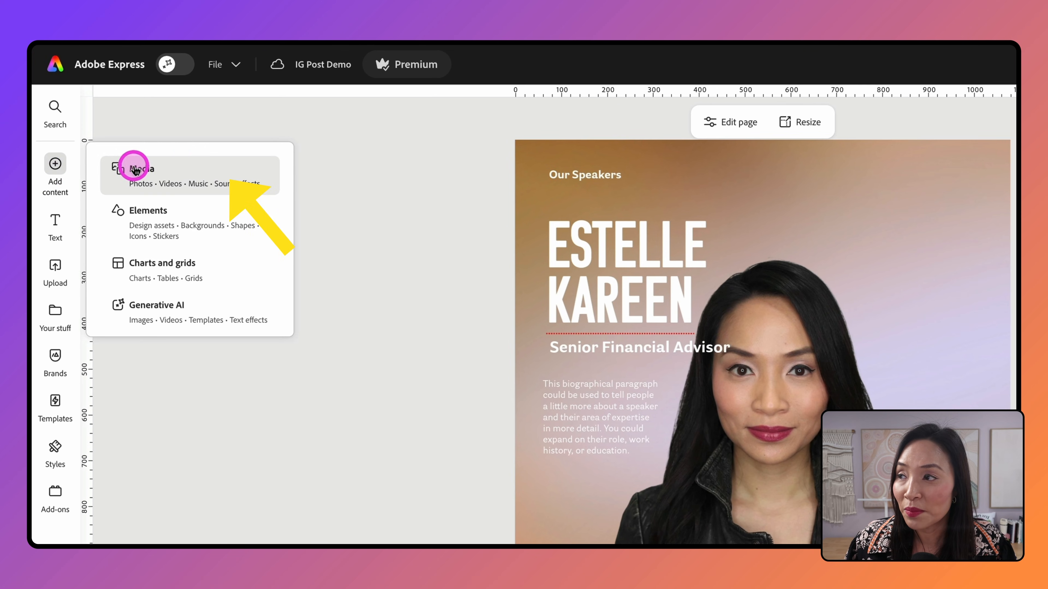
pyautogui.click(135, 170)
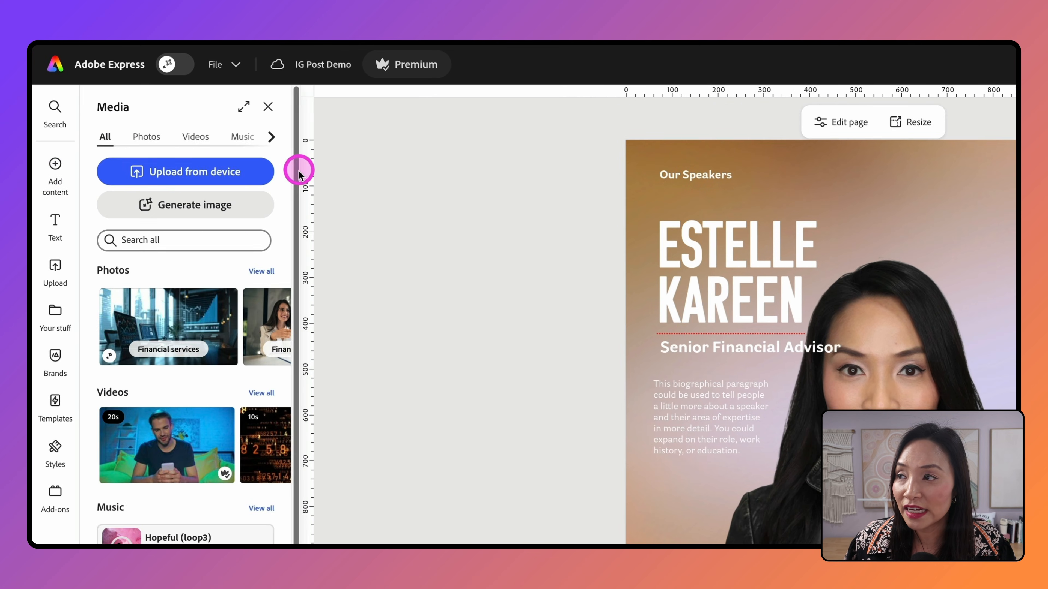
pyautogui.click(144, 136)
pyautogui.click(193, 137)
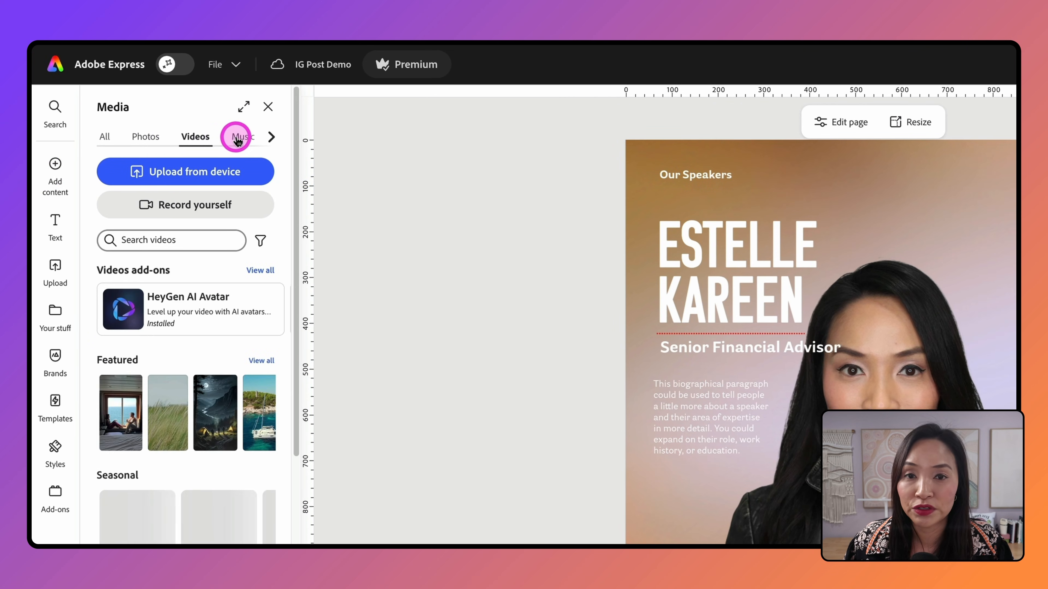
pyautogui.click(240, 136)
pyautogui.click(270, 140)
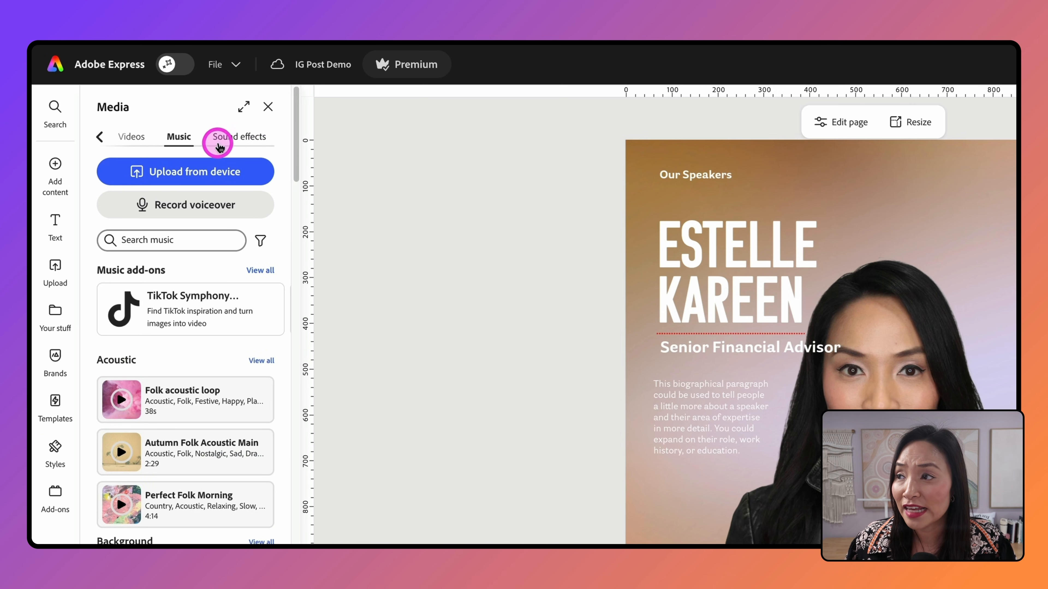
pyautogui.click(230, 137)
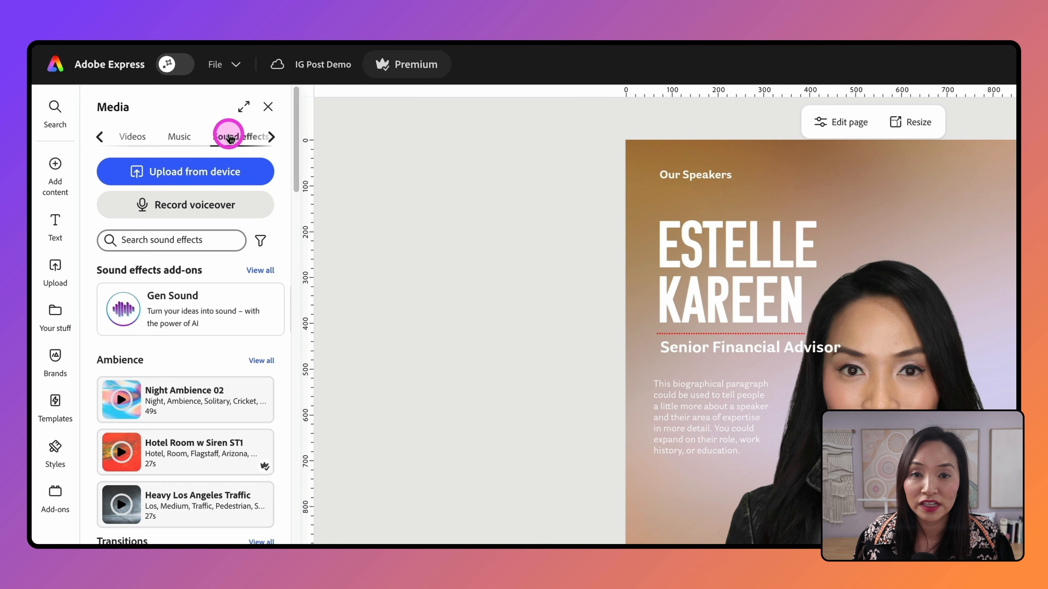
# Step: Browse the Elements library and show its Shapes category
pyautogui.click(54, 164)
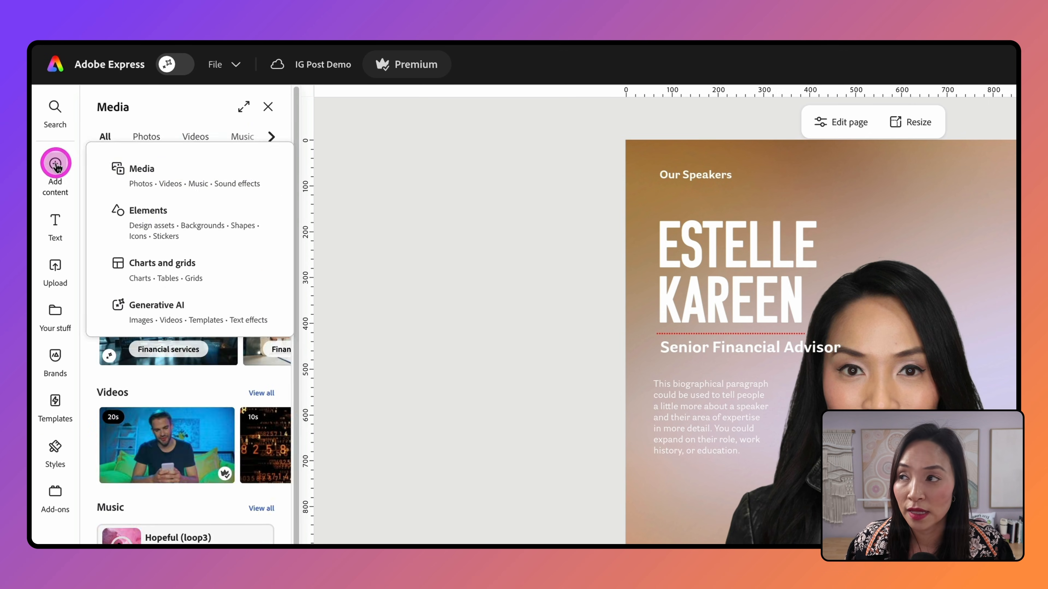
pyautogui.click(231, 219)
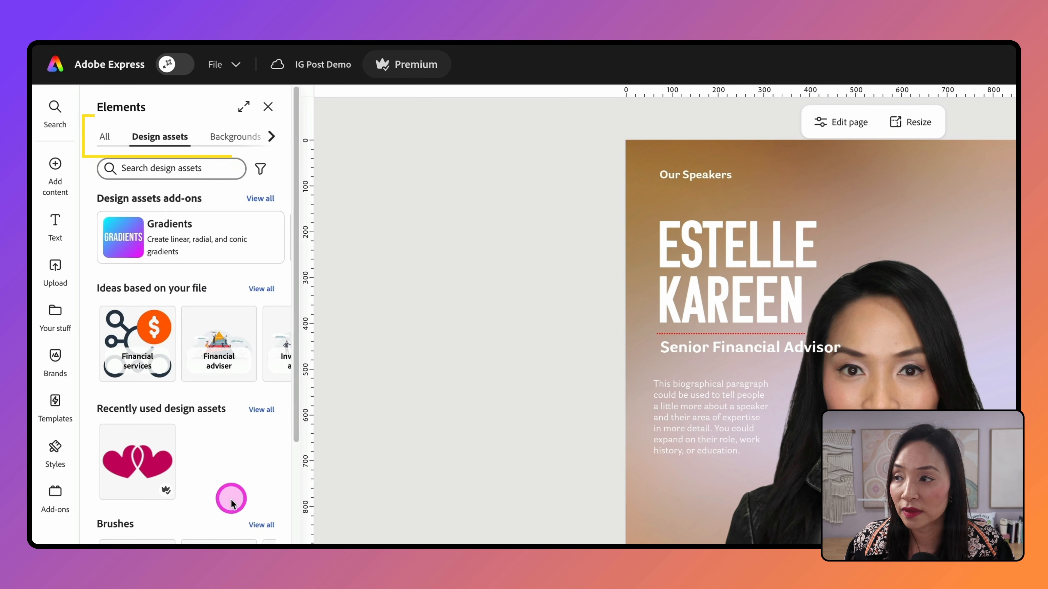
pyautogui.scroll(-5, 231, 496)
pyautogui.scroll(-5, 231, 502)
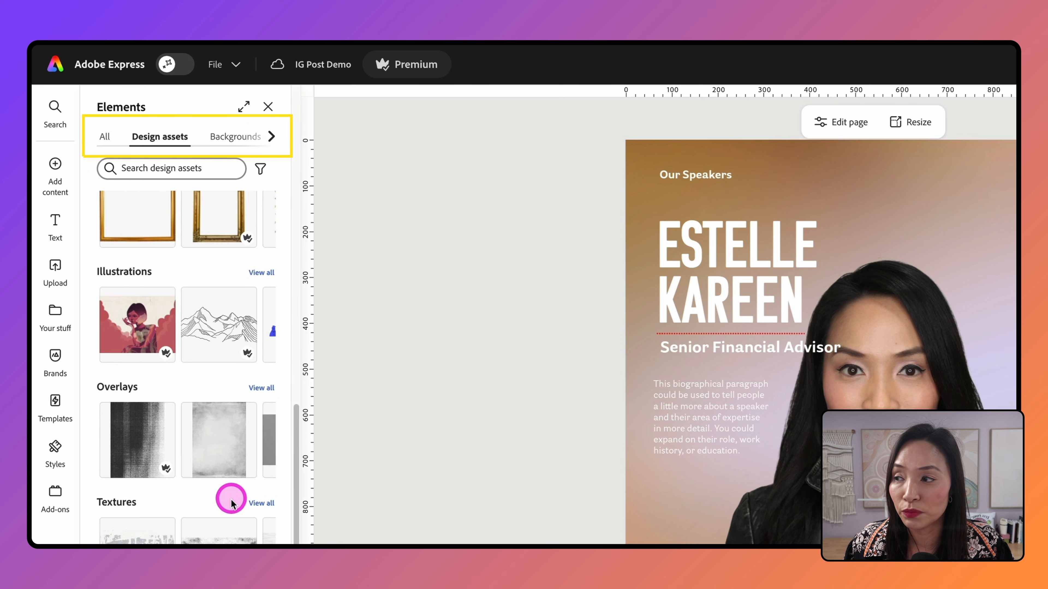
pyautogui.scroll(10, 231, 502)
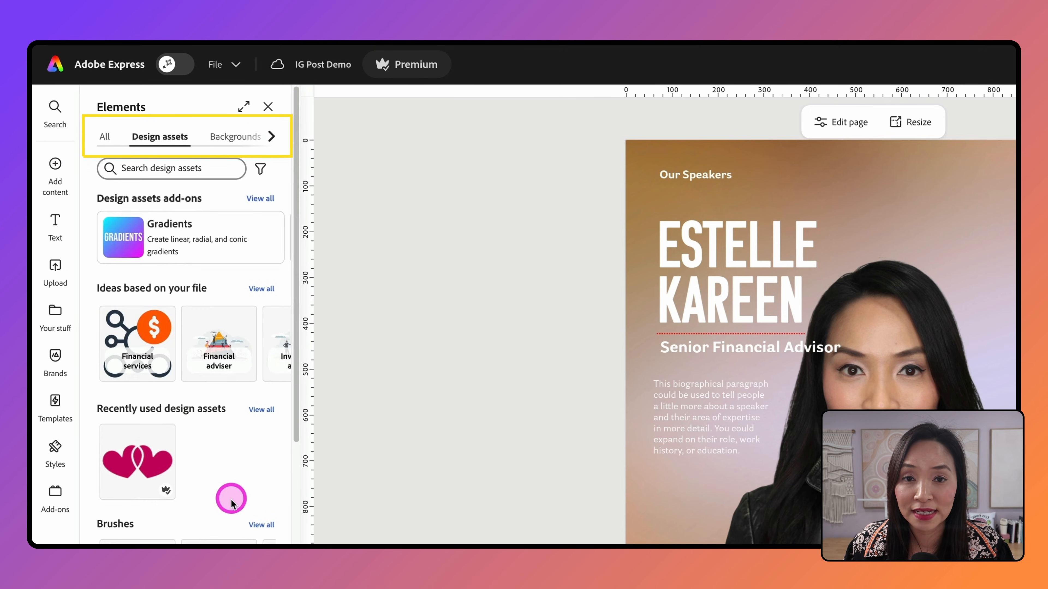
pyautogui.click(271, 136)
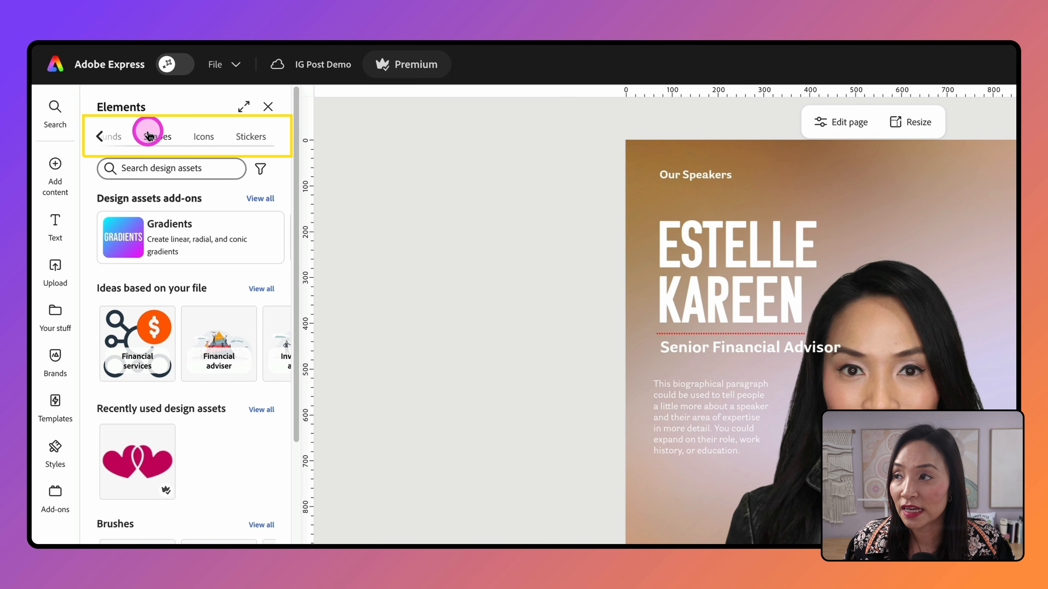
pyautogui.click(161, 138)
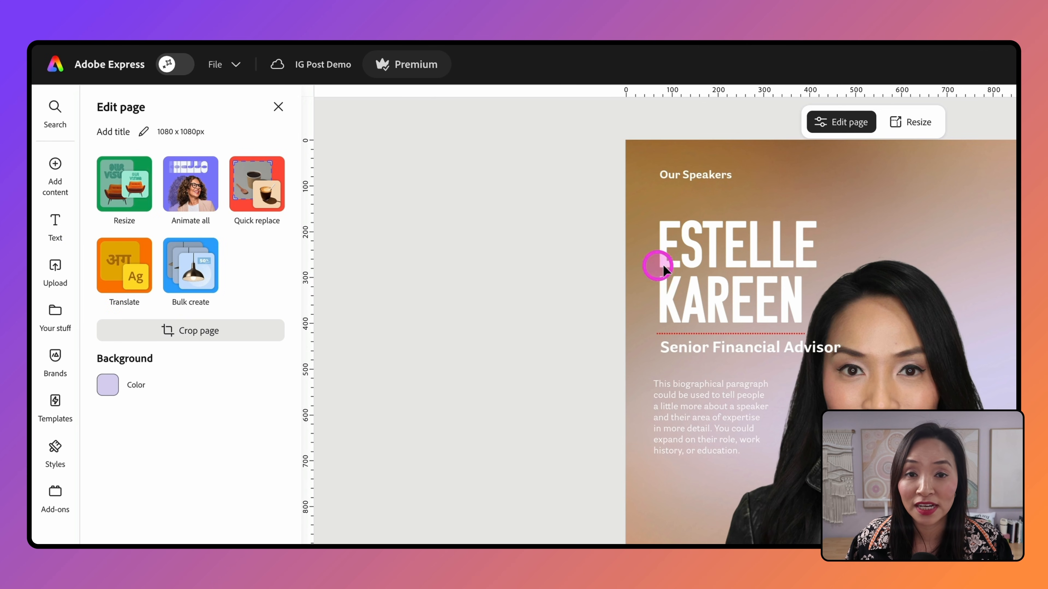
# Step: Replace both lines of the name heading with the new speaker's full name
pyautogui.click(715, 264)
pyautogui.doubleClick(715, 264)
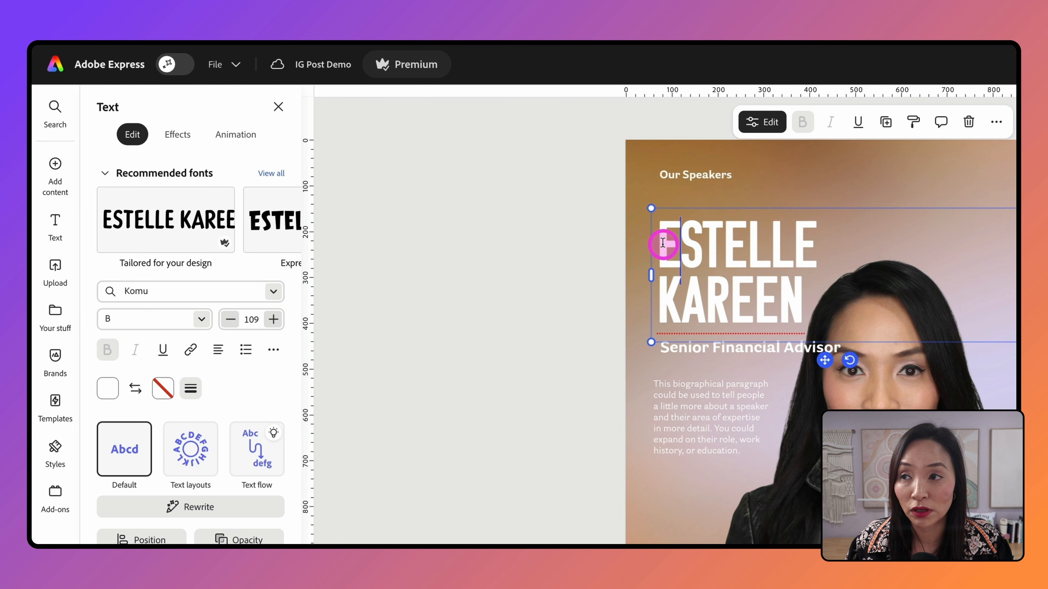
pyautogui.moveTo(664, 241); pyautogui.dragTo(827, 316)
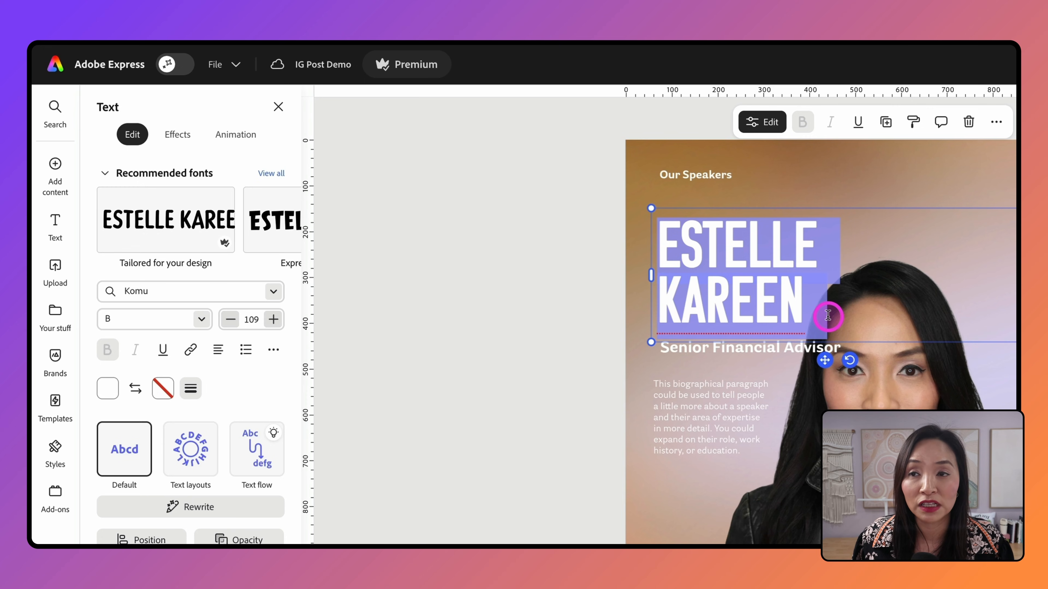
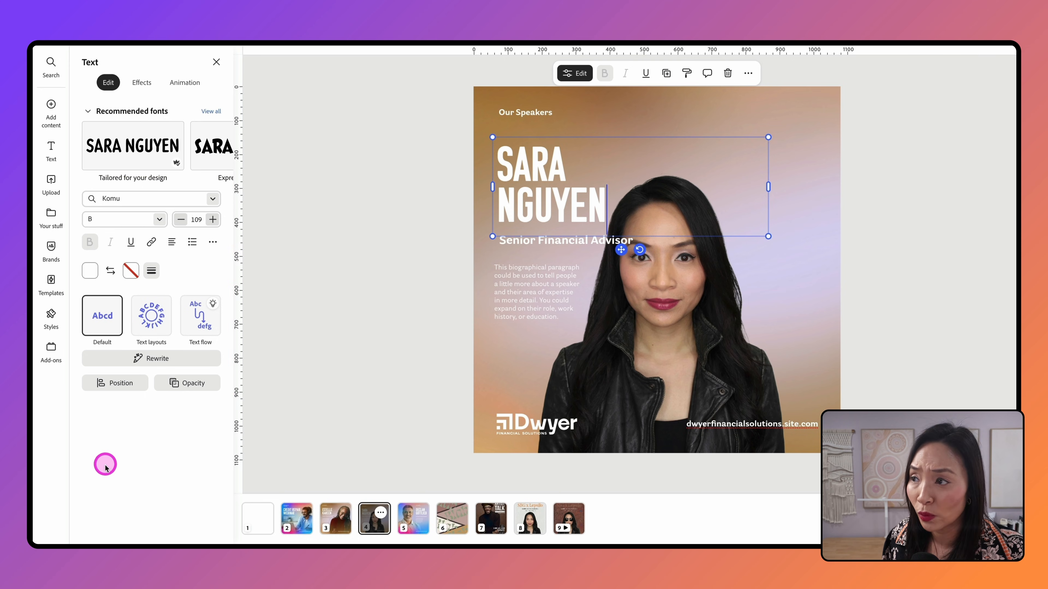
pyautogui.press('Escape')
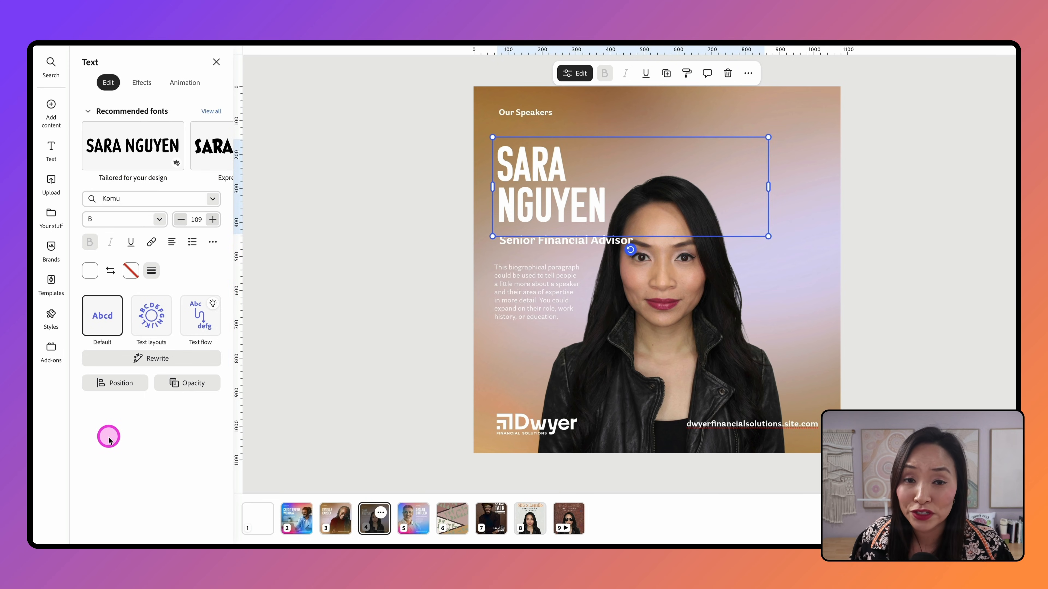
pyautogui.click(212, 199)
pyautogui.scroll(-2, 222, 348)
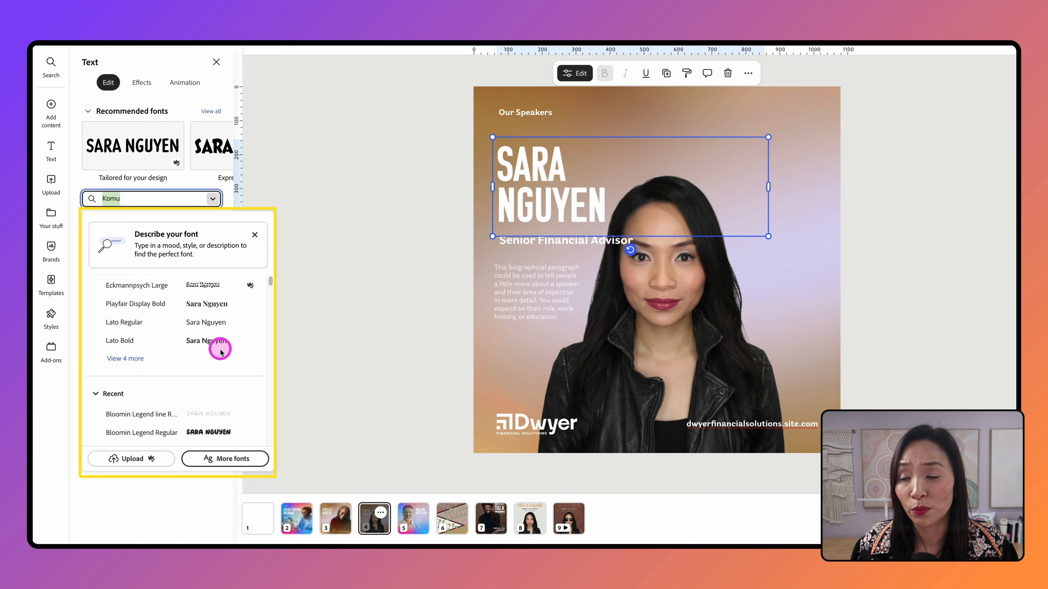
pyautogui.scroll(2, 221, 351)
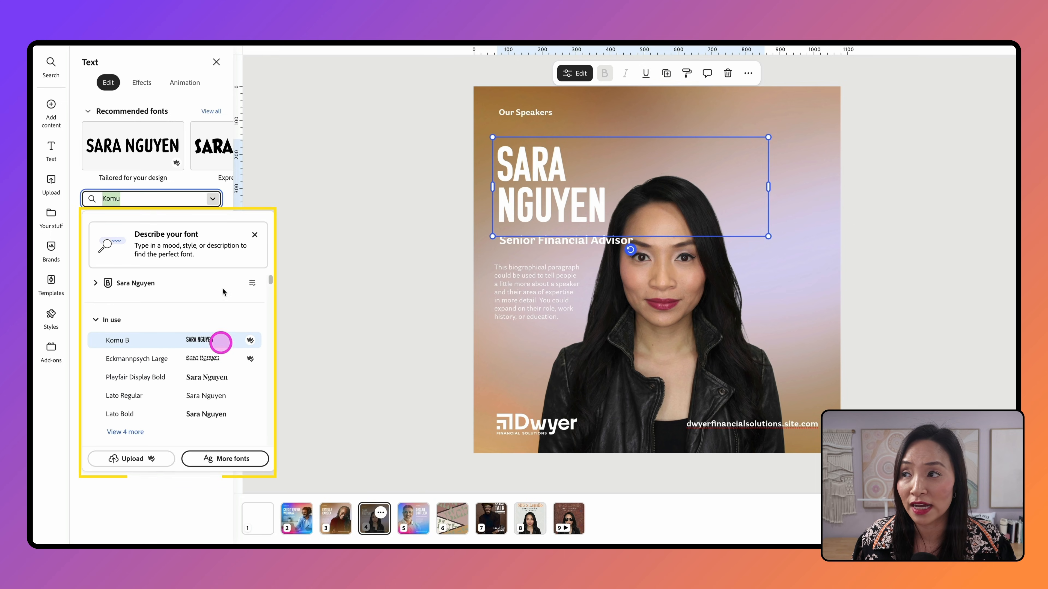
pyautogui.click(188, 112)
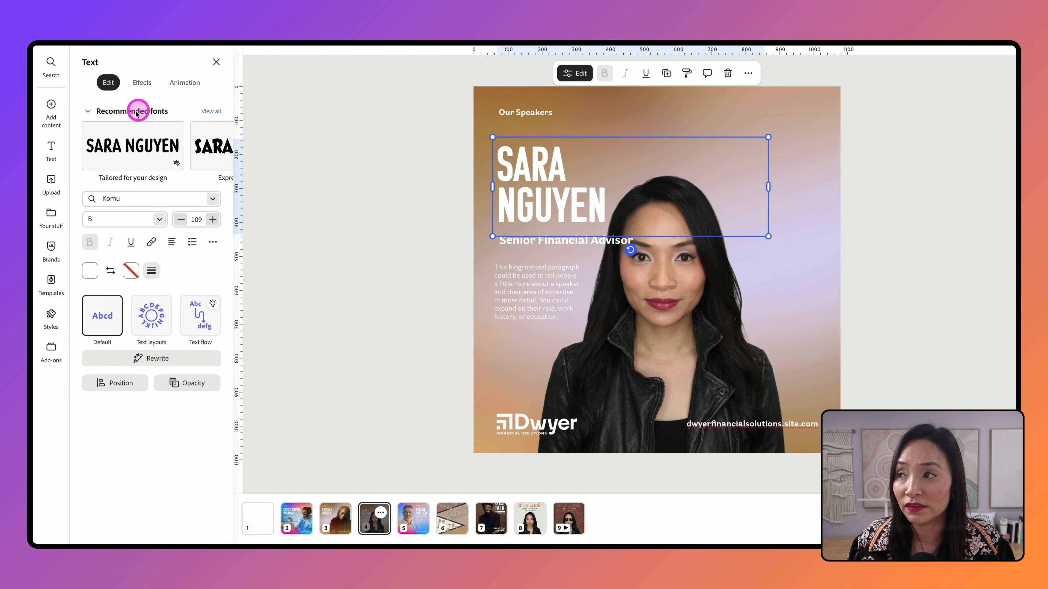
pyautogui.click(212, 111)
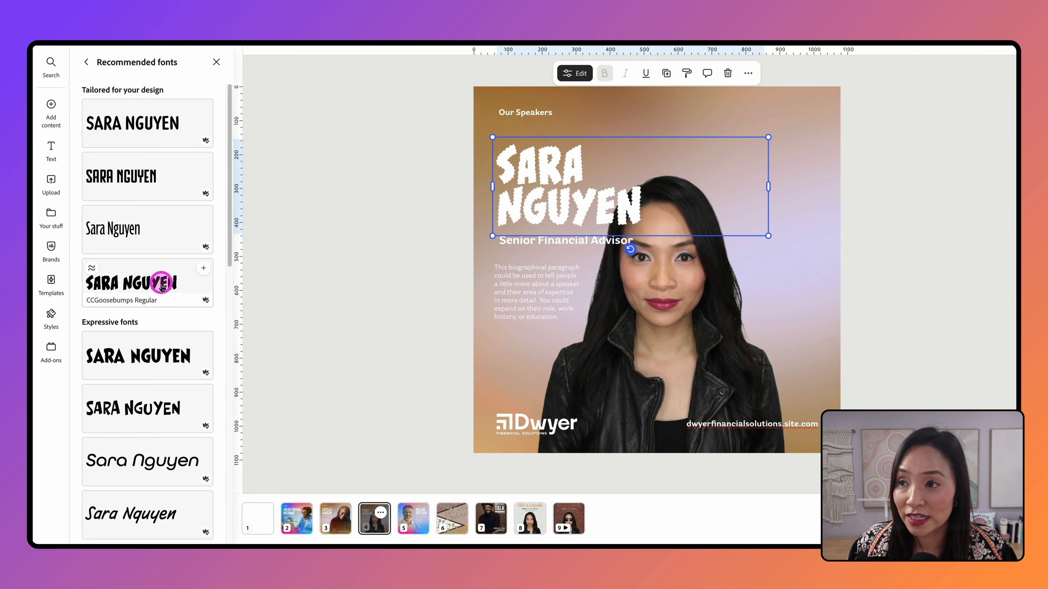
pyautogui.scroll(-2, 153, 432)
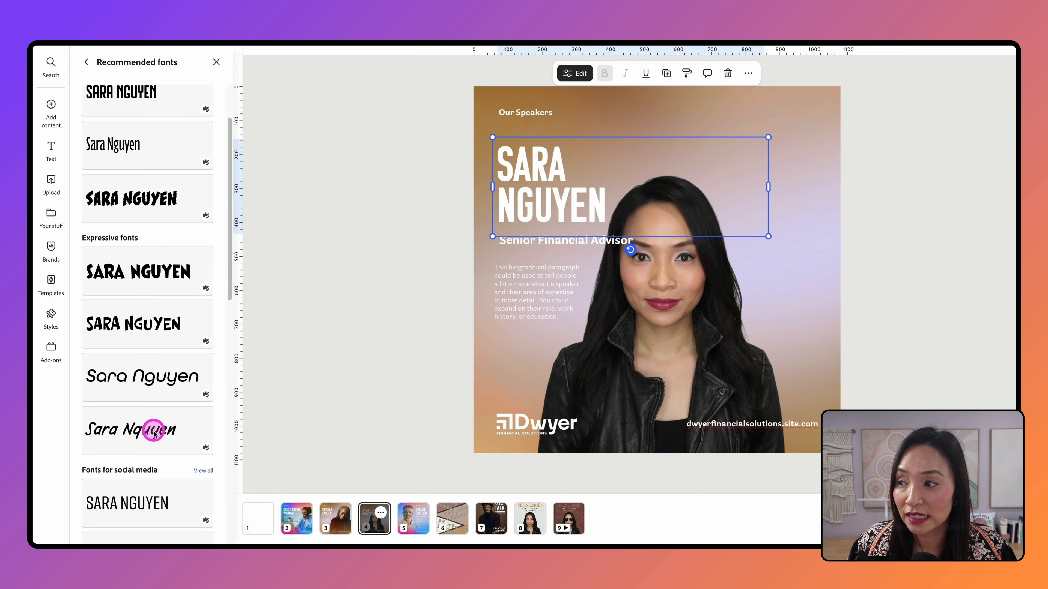
pyautogui.scroll(-4, 152, 485)
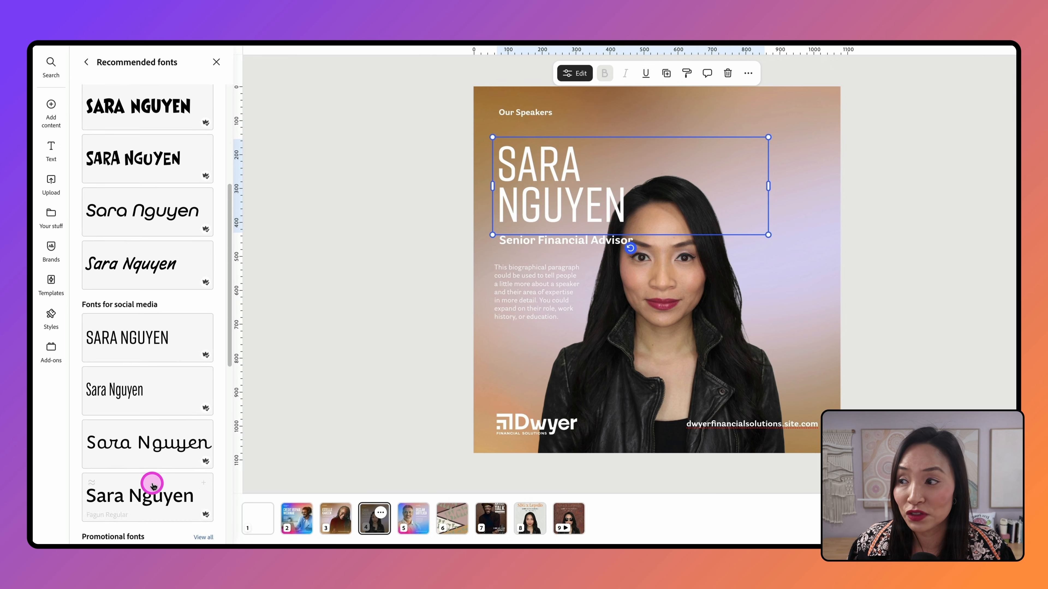
pyautogui.scroll(-2, 152, 485)
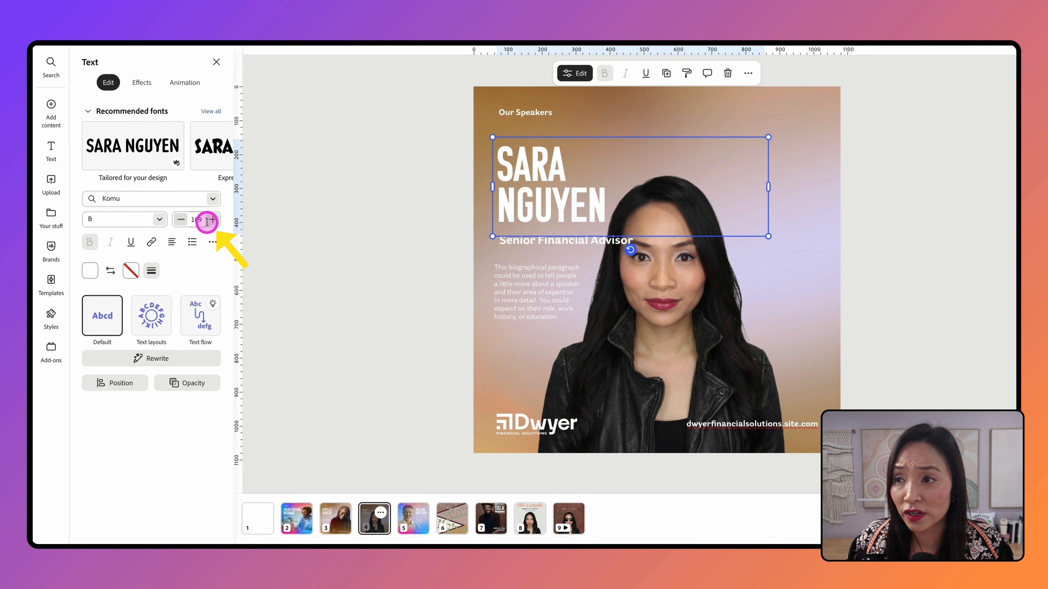
pyautogui.click(212, 241)
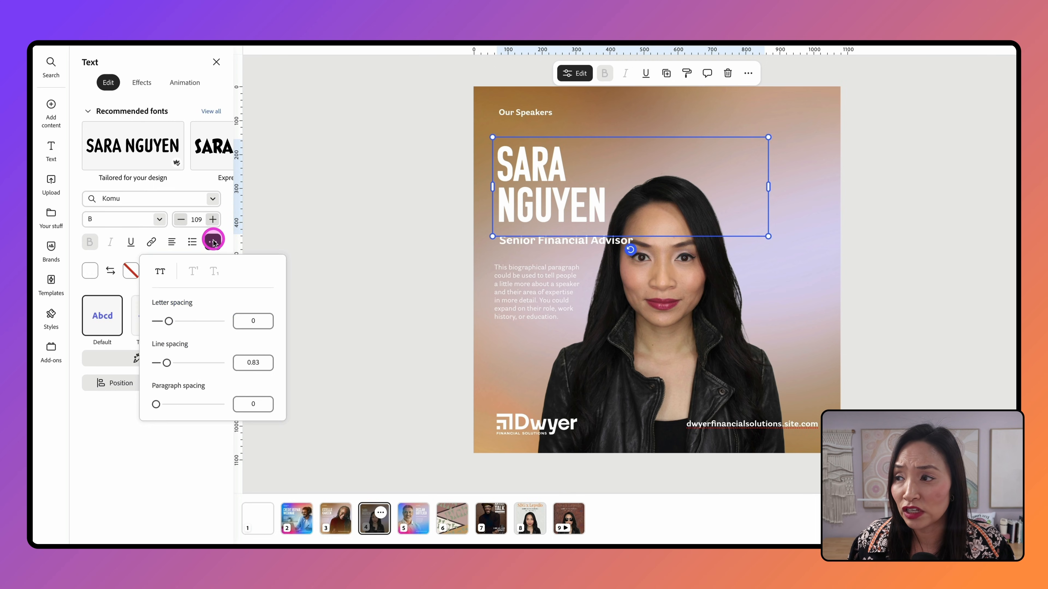
pyautogui.click(212, 240)
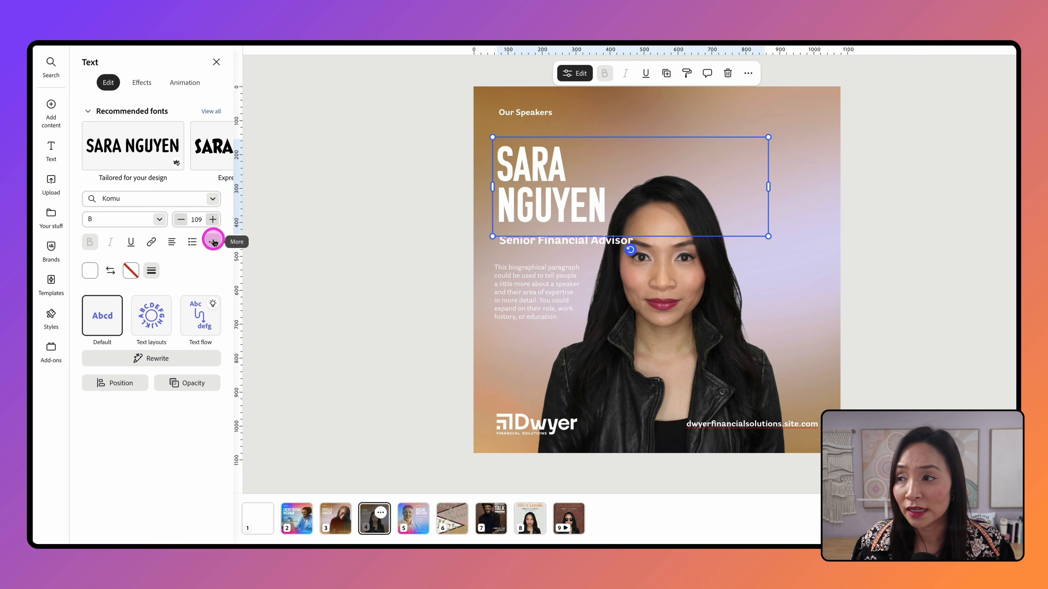
pyautogui.click(90, 271)
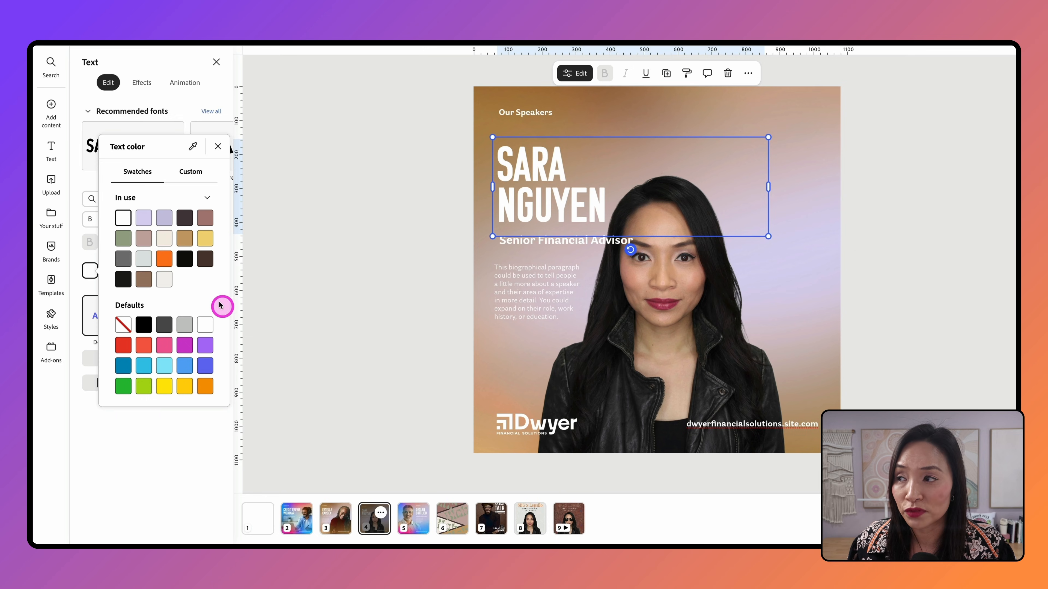
pyautogui.click(194, 178)
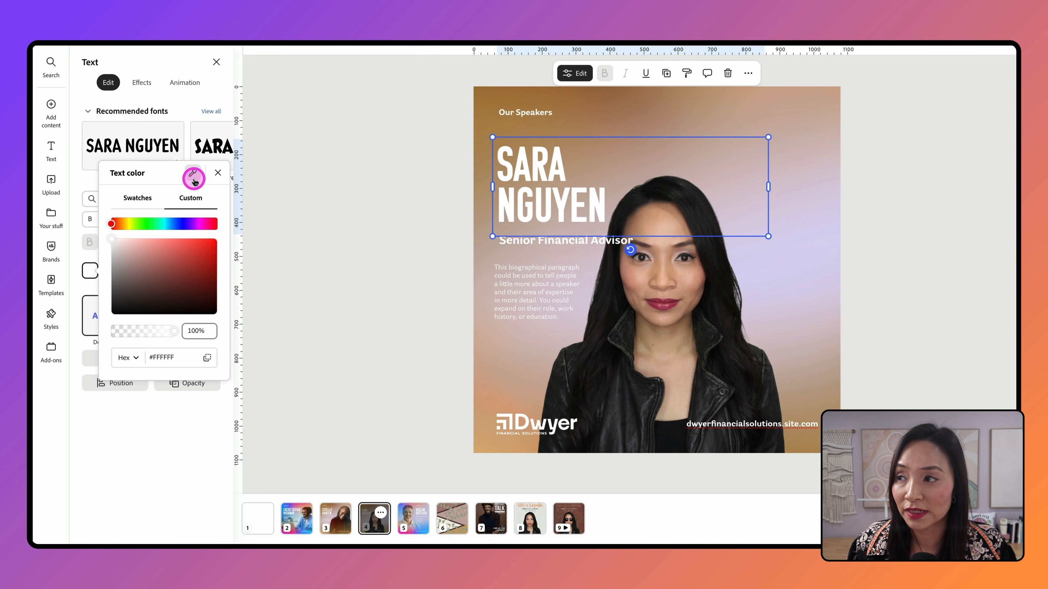
pyautogui.click(136, 84)
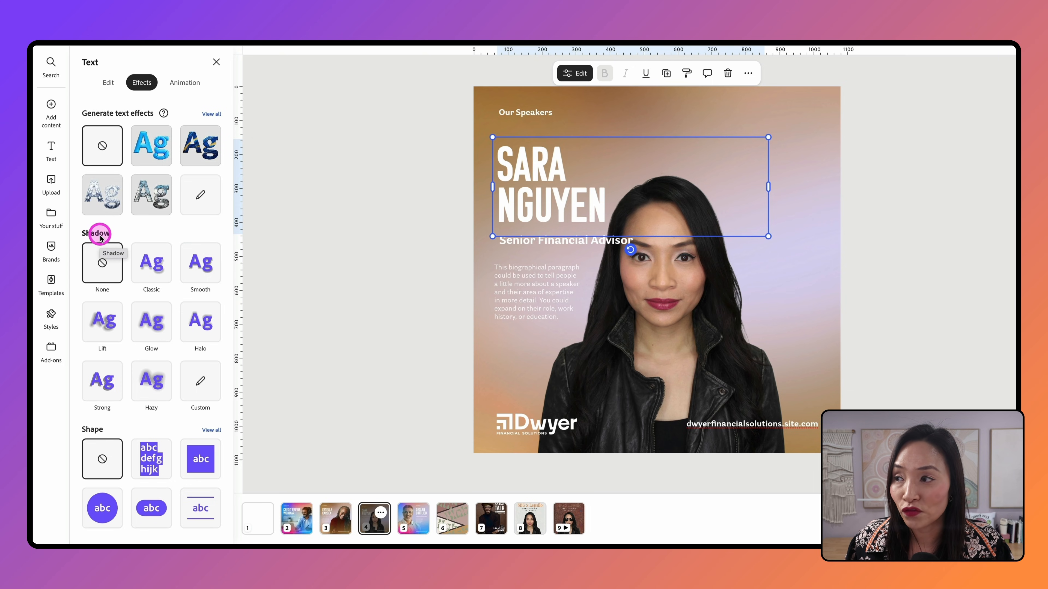
pyautogui.click(151, 258)
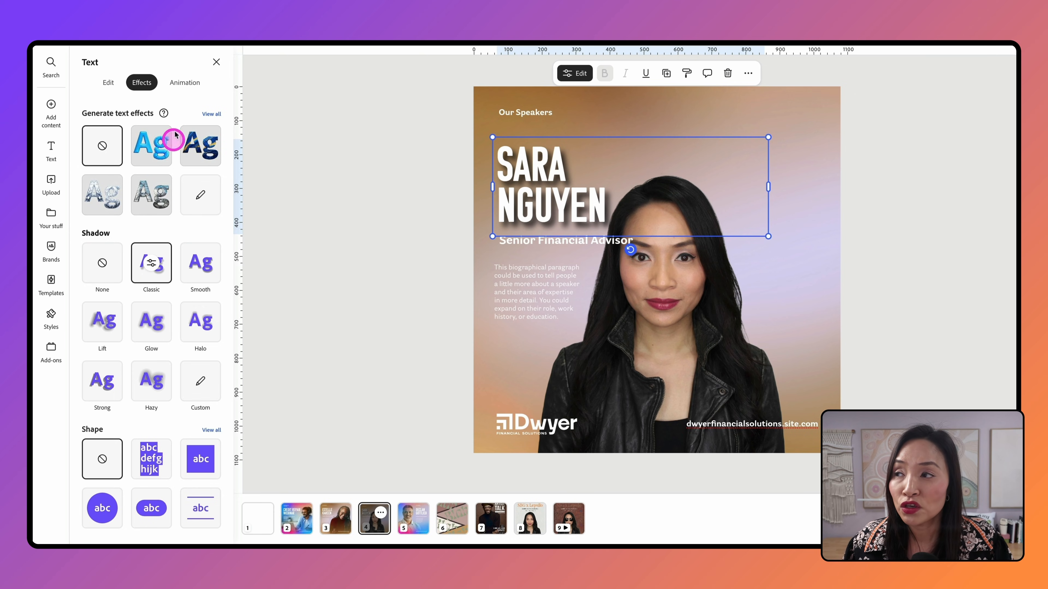
pyautogui.click(192, 83)
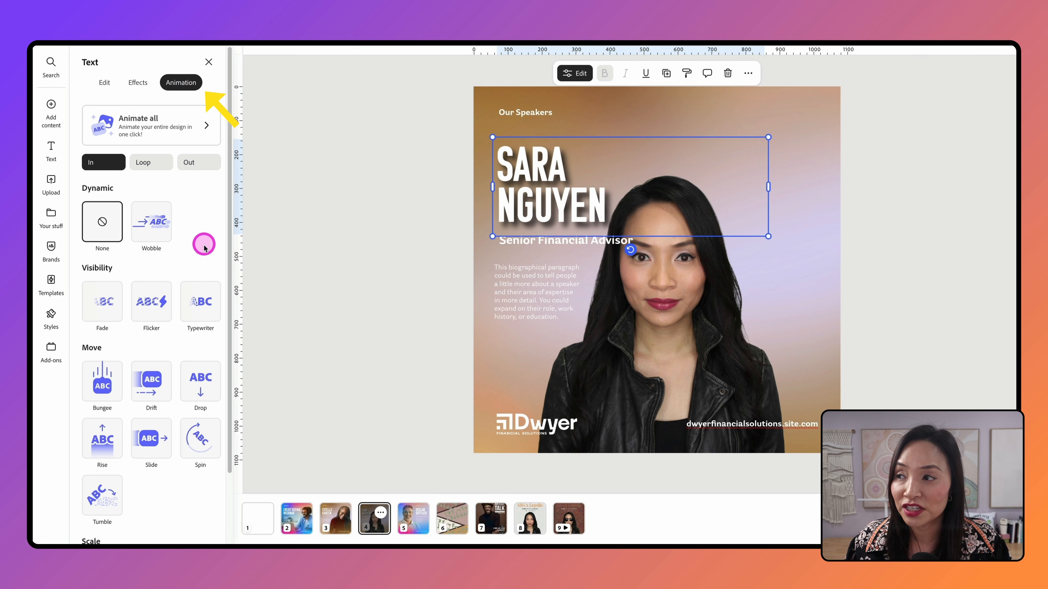
pyautogui.click(147, 308)
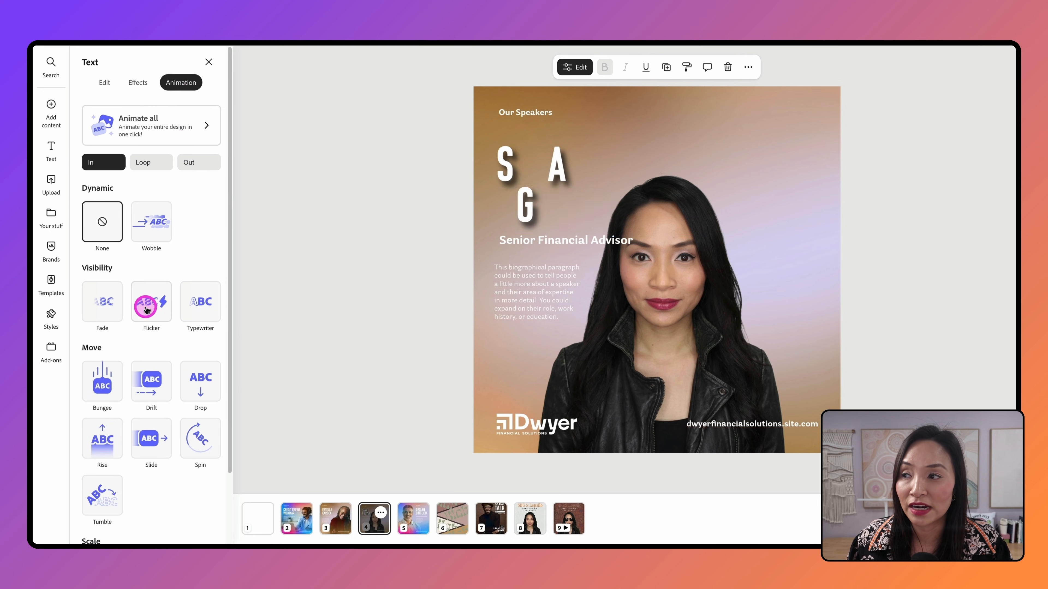
pyautogui.click(151, 374)
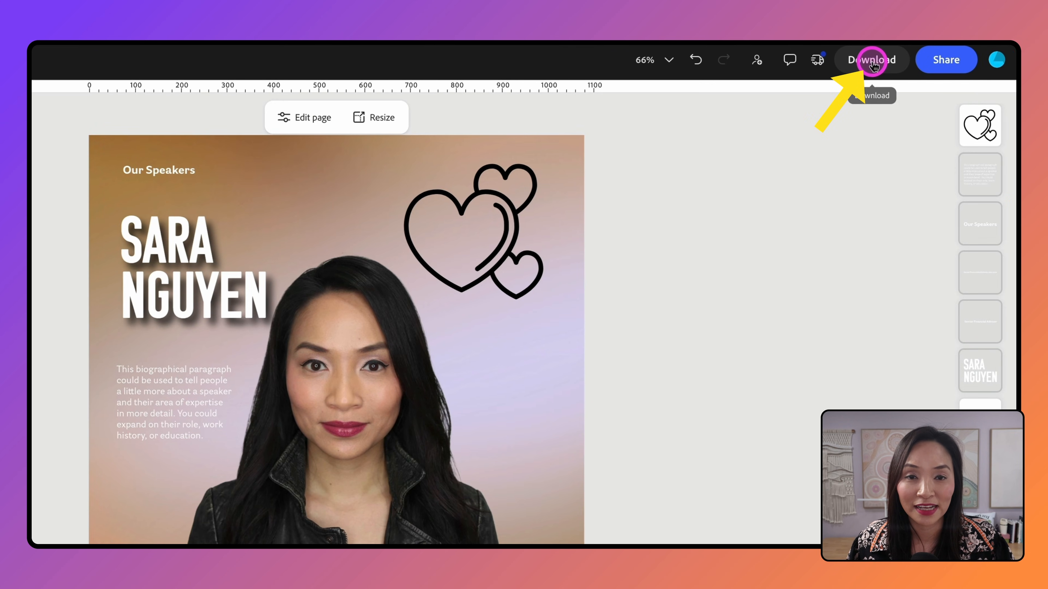
# Step: Download the Our Speakers page in PNG (Best for images) format
pyautogui.click(873, 64)
pyautogui.click(985, 224)
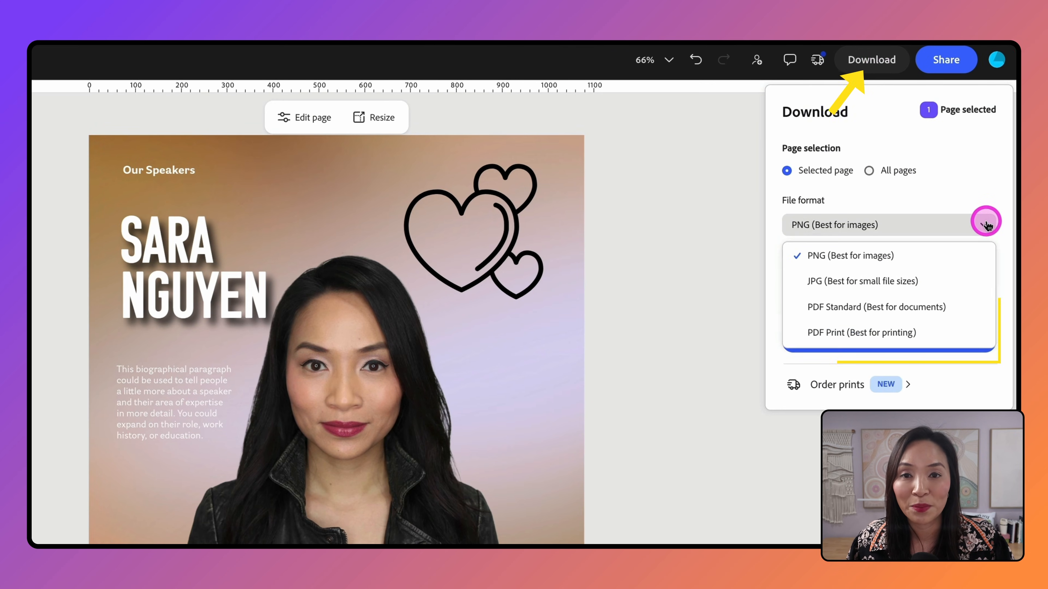
pyautogui.click(991, 199)
pyautogui.click(936, 343)
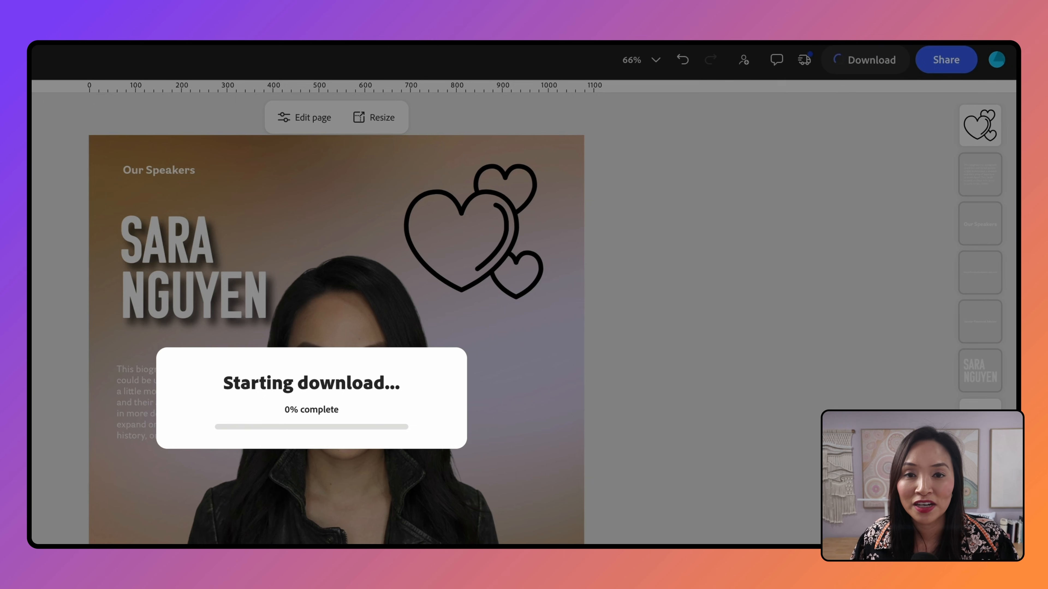